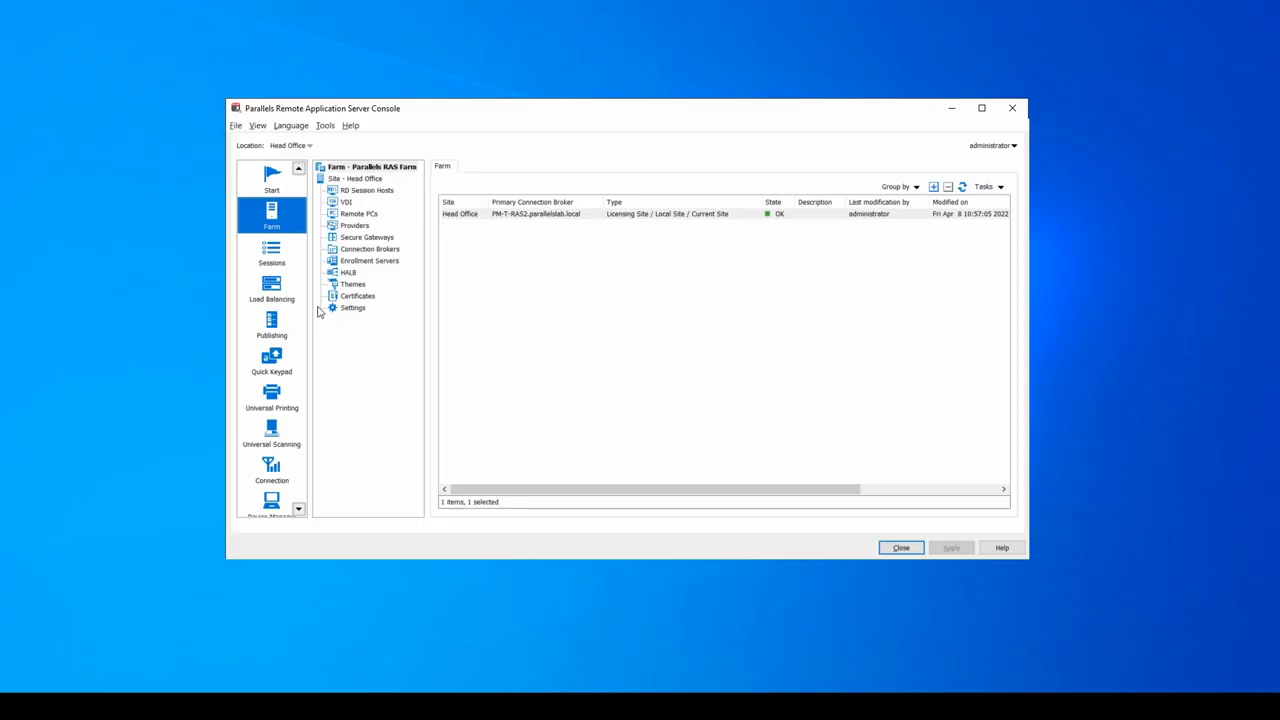
- Start adding an Amazon Web Services provider to the farm, with "My AWS Provider" as both name and description
left_click(355, 226)
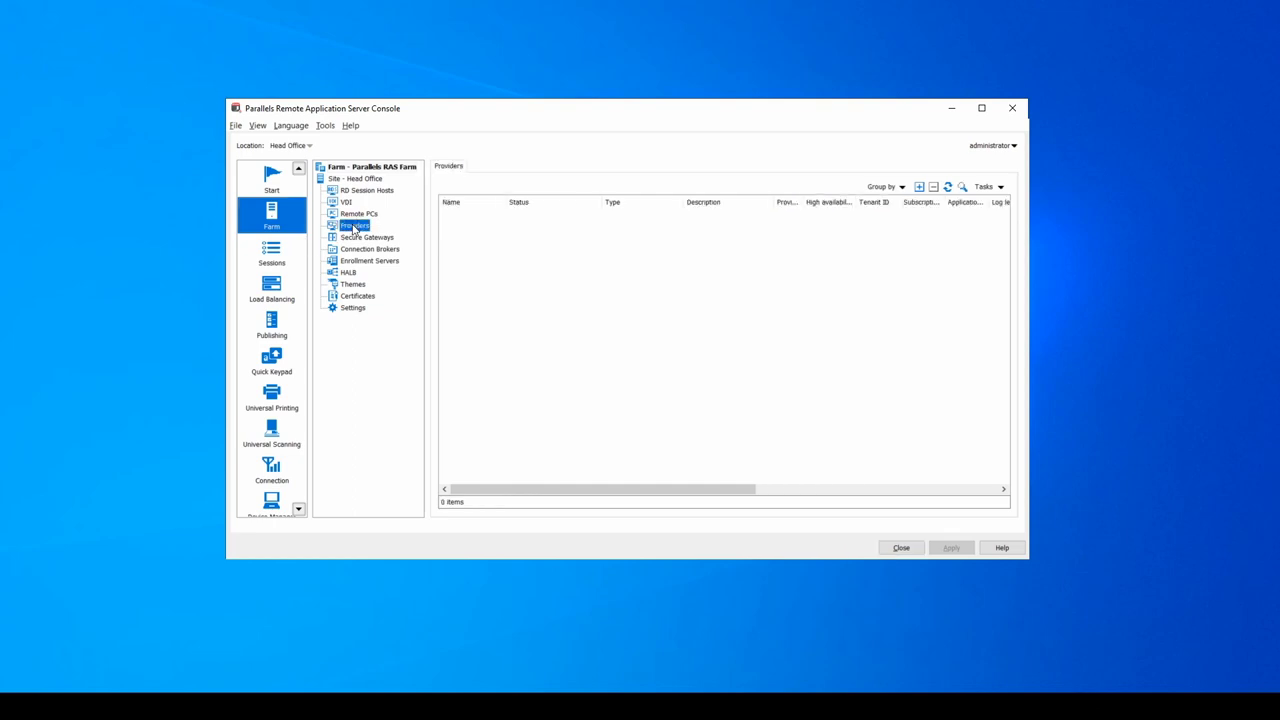
left_click(1000, 187)
mouse_move(998, 203)
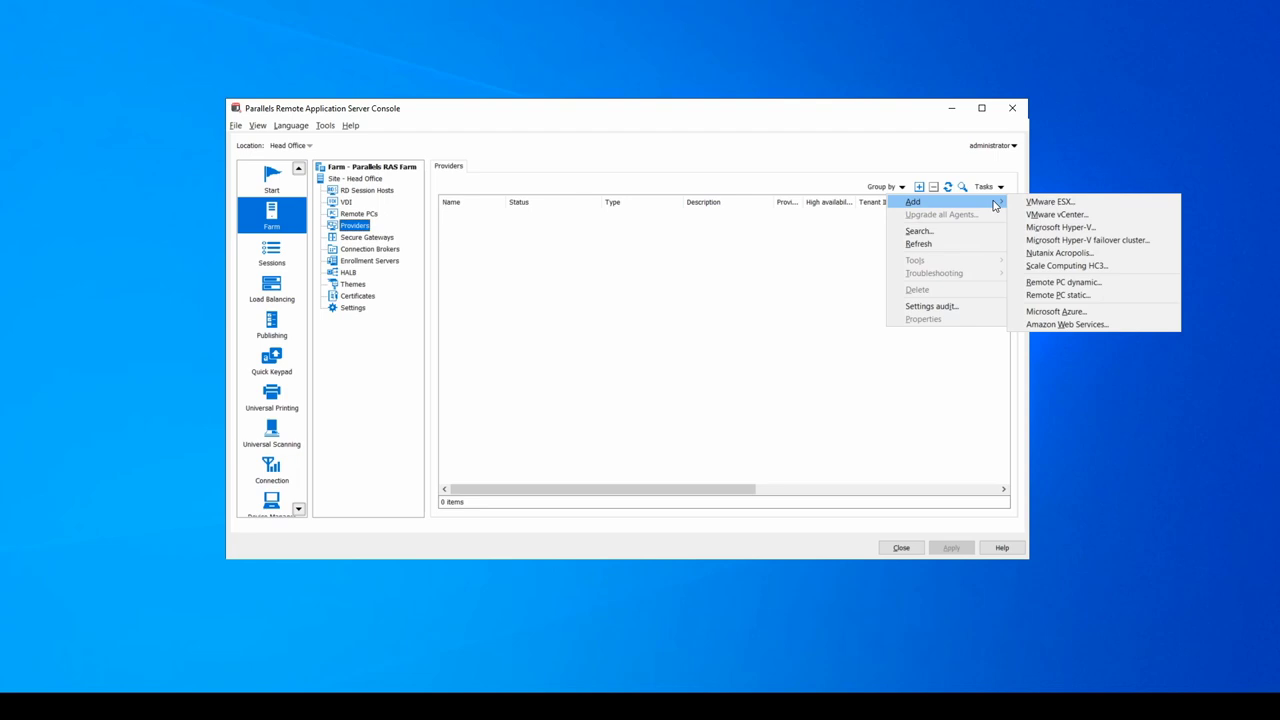
left_click(1066, 324)
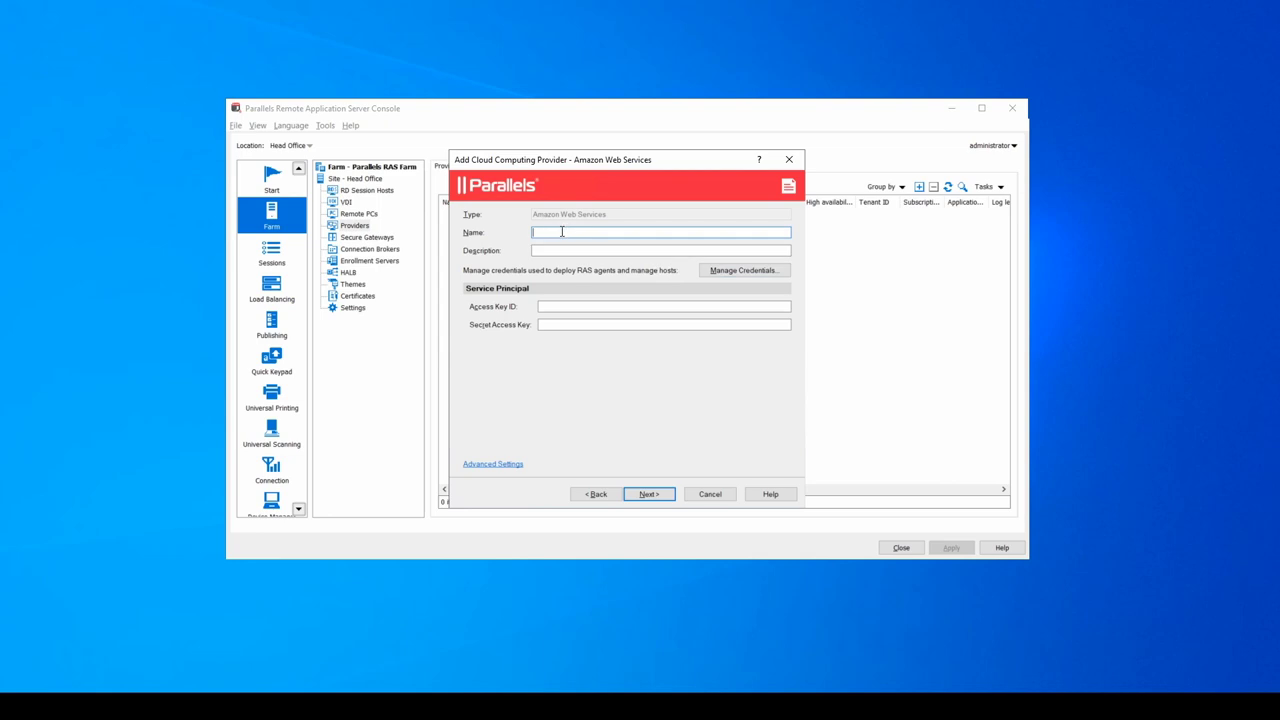
type("My AWS Provider")
key("ctrl+a")
key("ctrl+c")
key("Tab")
key("ctrl+v")
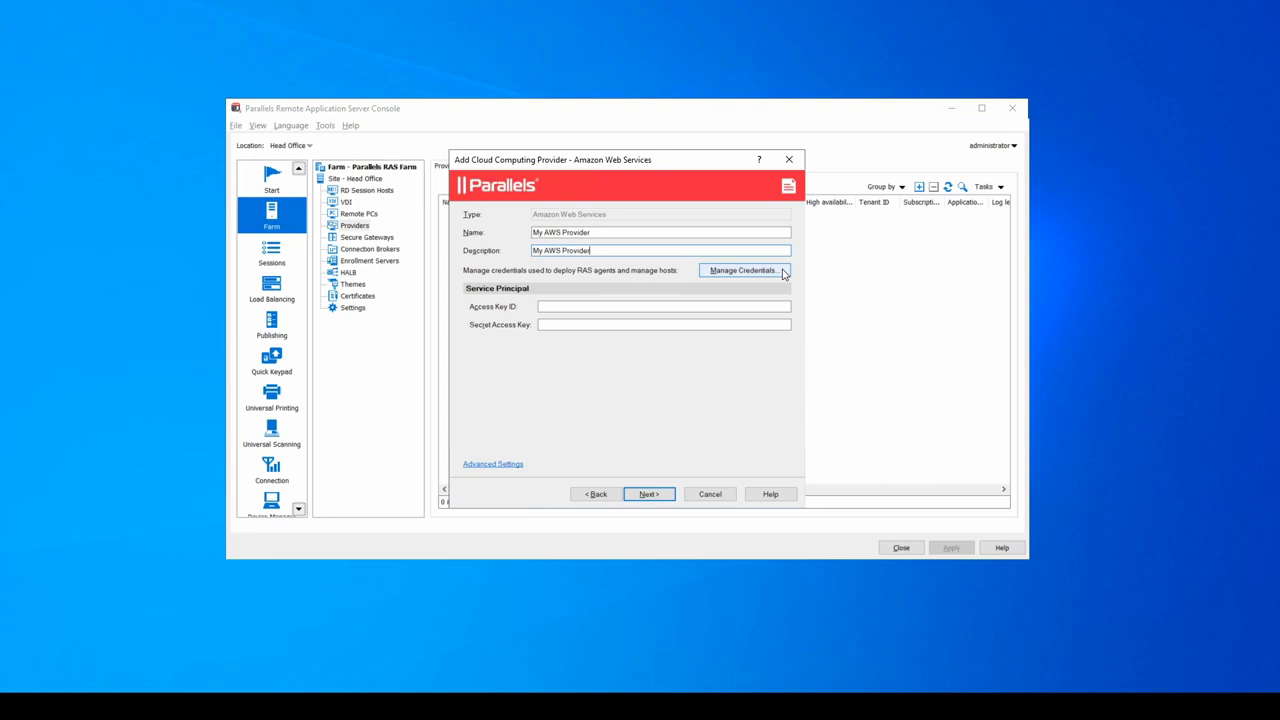
- Enter the AWS access key ID and secret access key, then proceed through credential verification to region selection
left_click(555, 308)
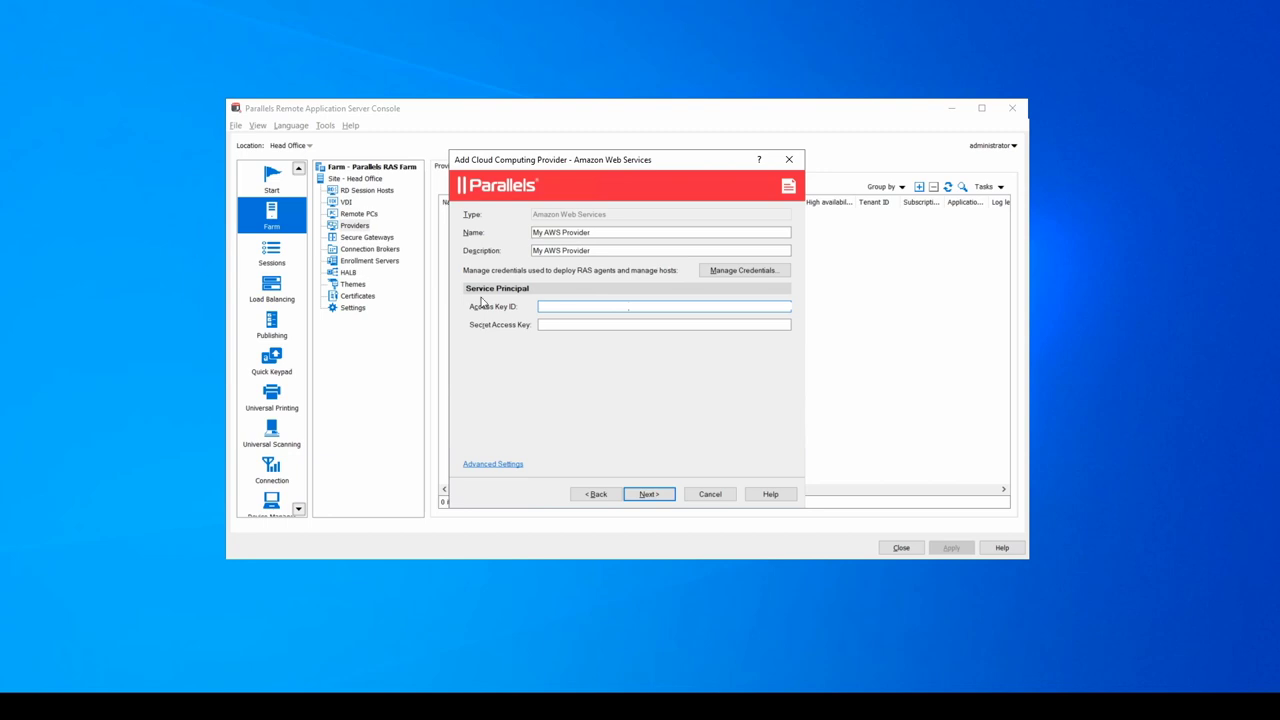
left_click(576, 325)
key("ctrl+v")
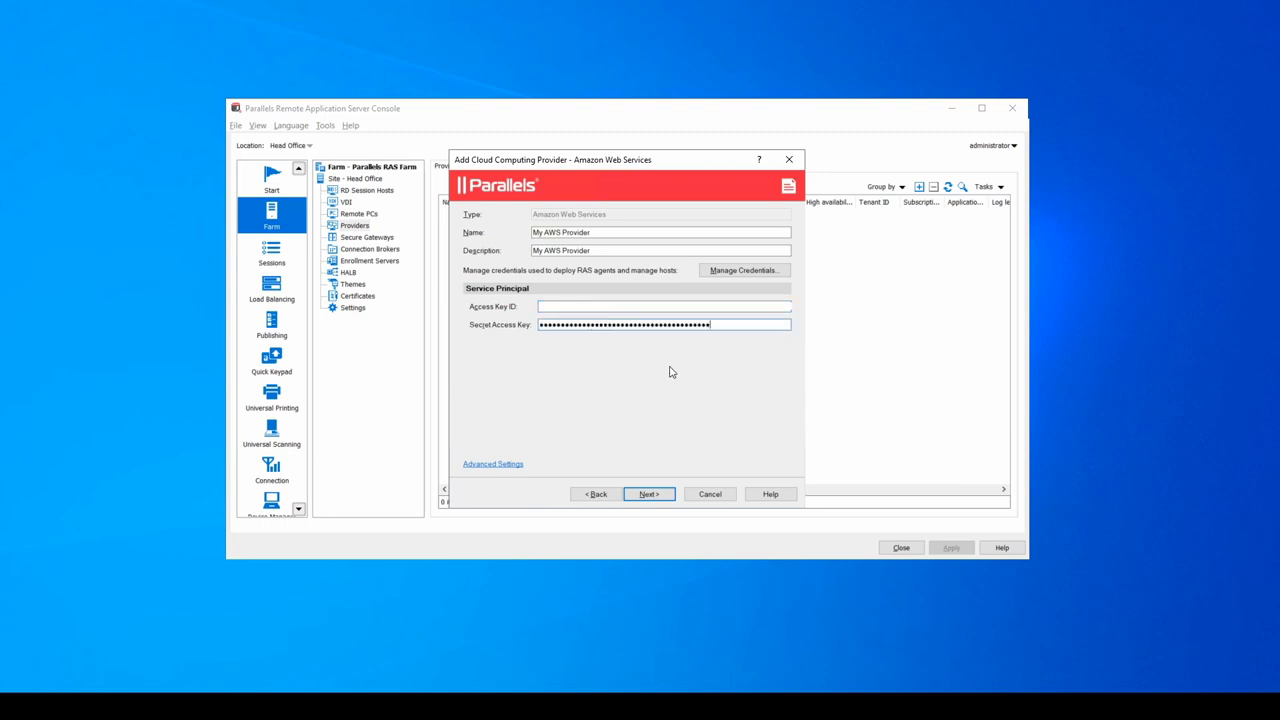
left_click(648, 494)
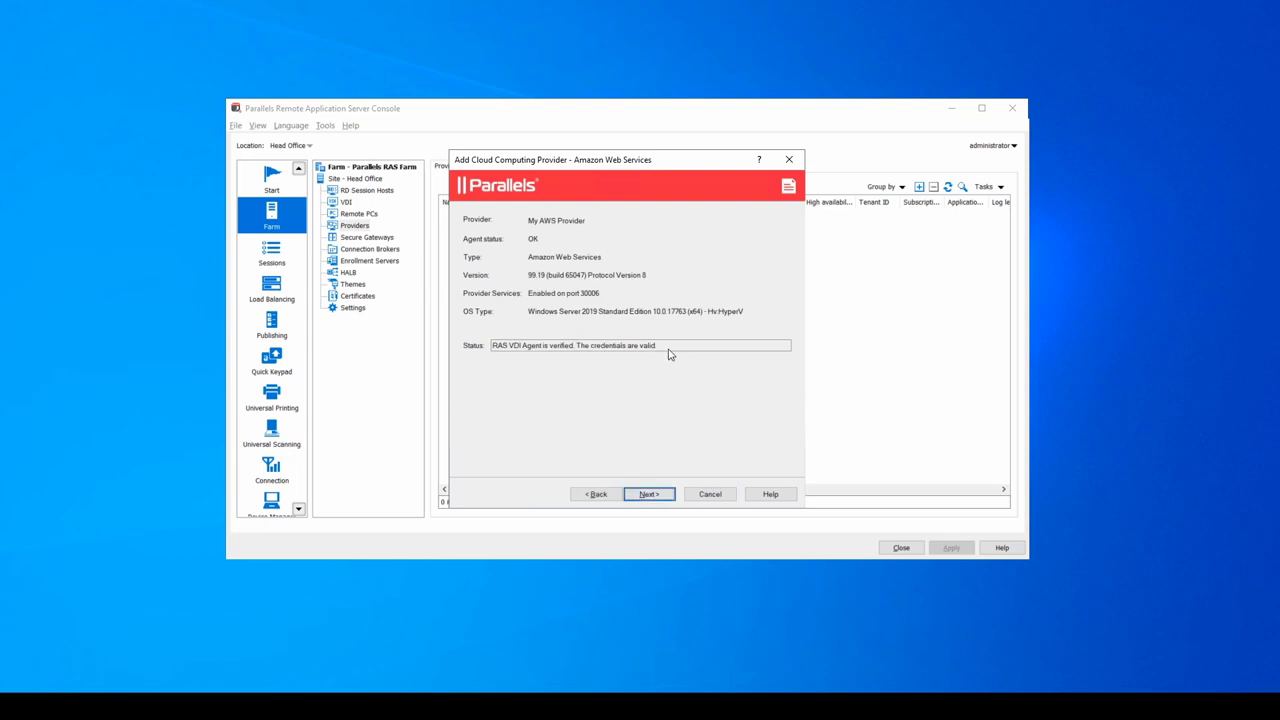
left_click(648, 494)
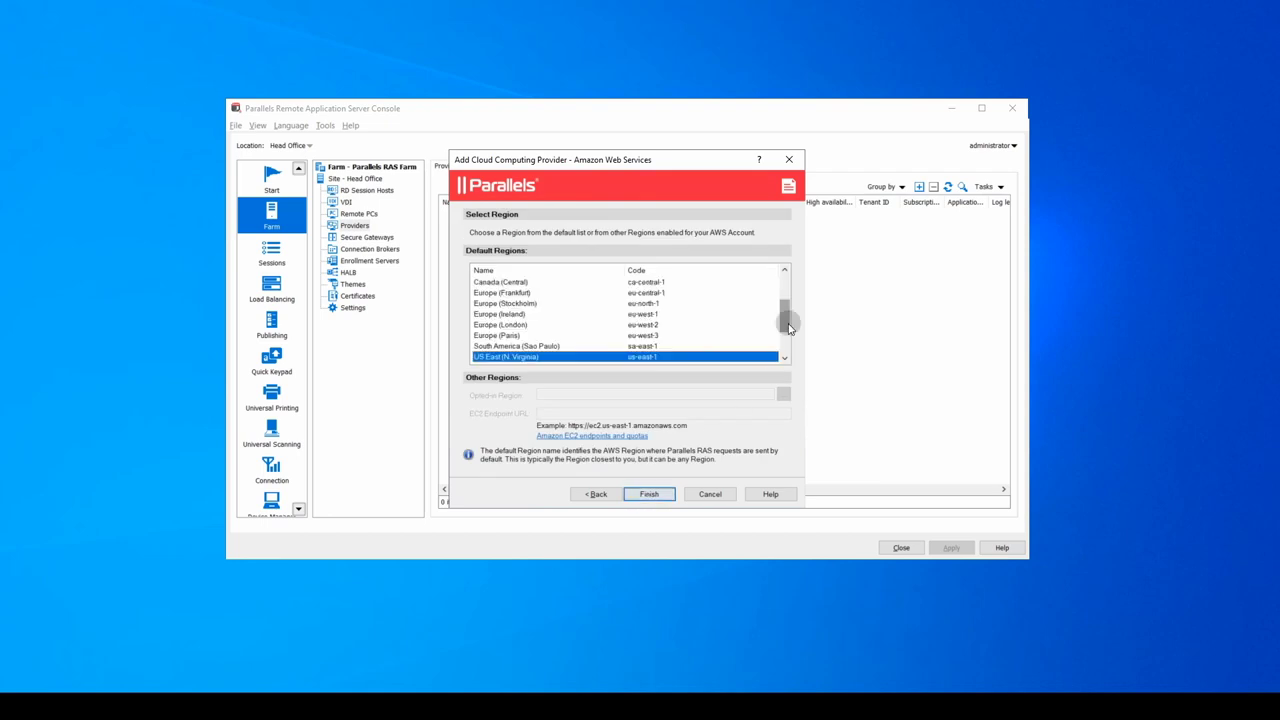
- Choose Europe (Frankfurt), eu-central-1, as the provider's default region and finish adding the provider
left_click(533, 294)
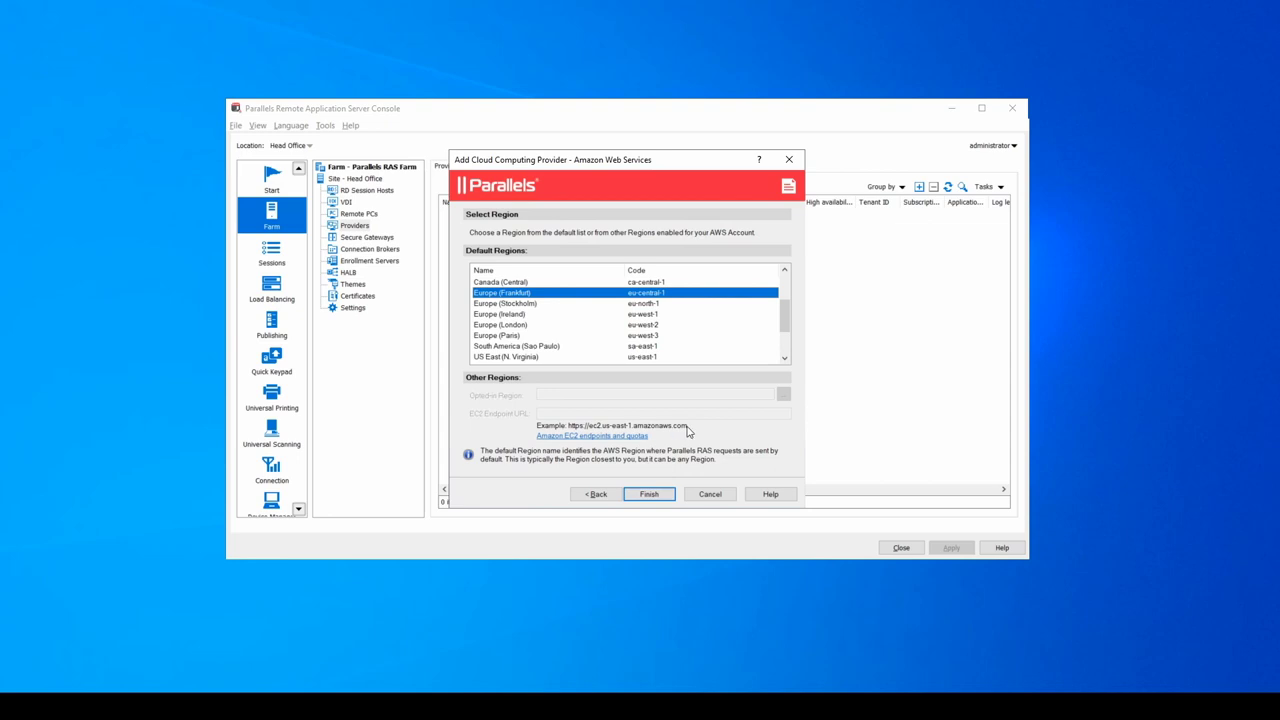
scroll(785, 330, "up", 2)
left_click(540, 346)
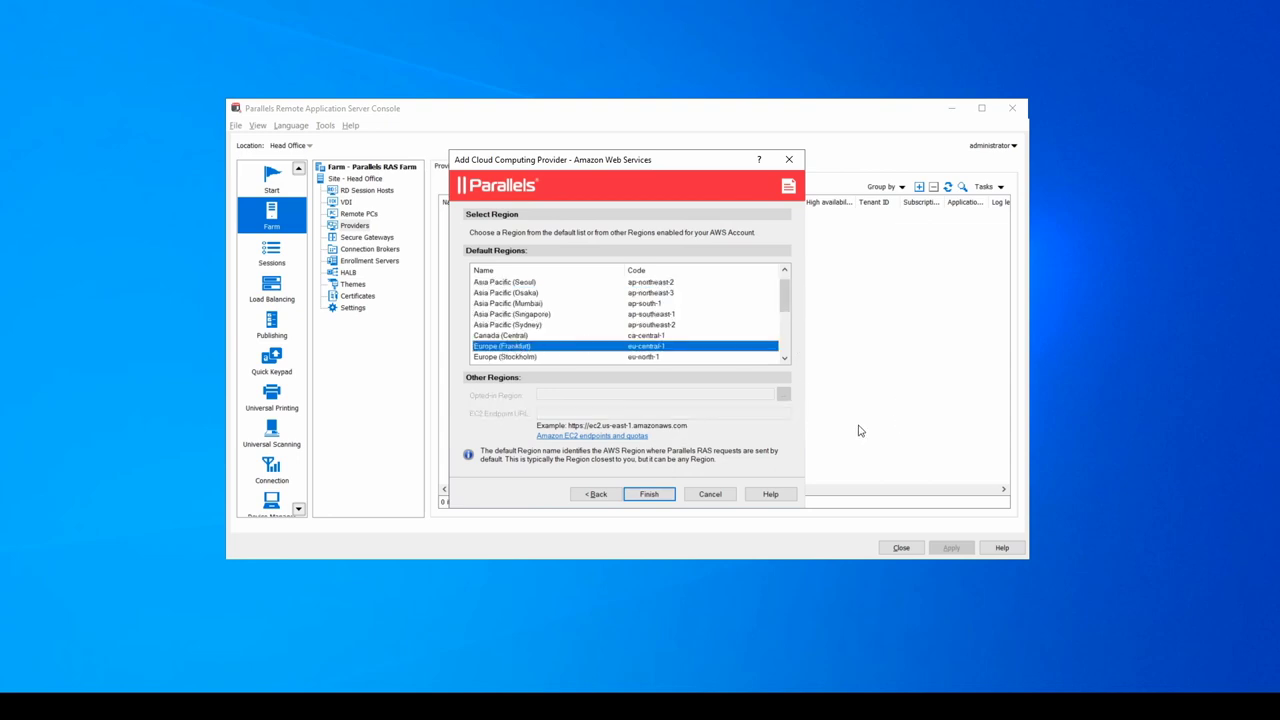
left_click(650, 494)
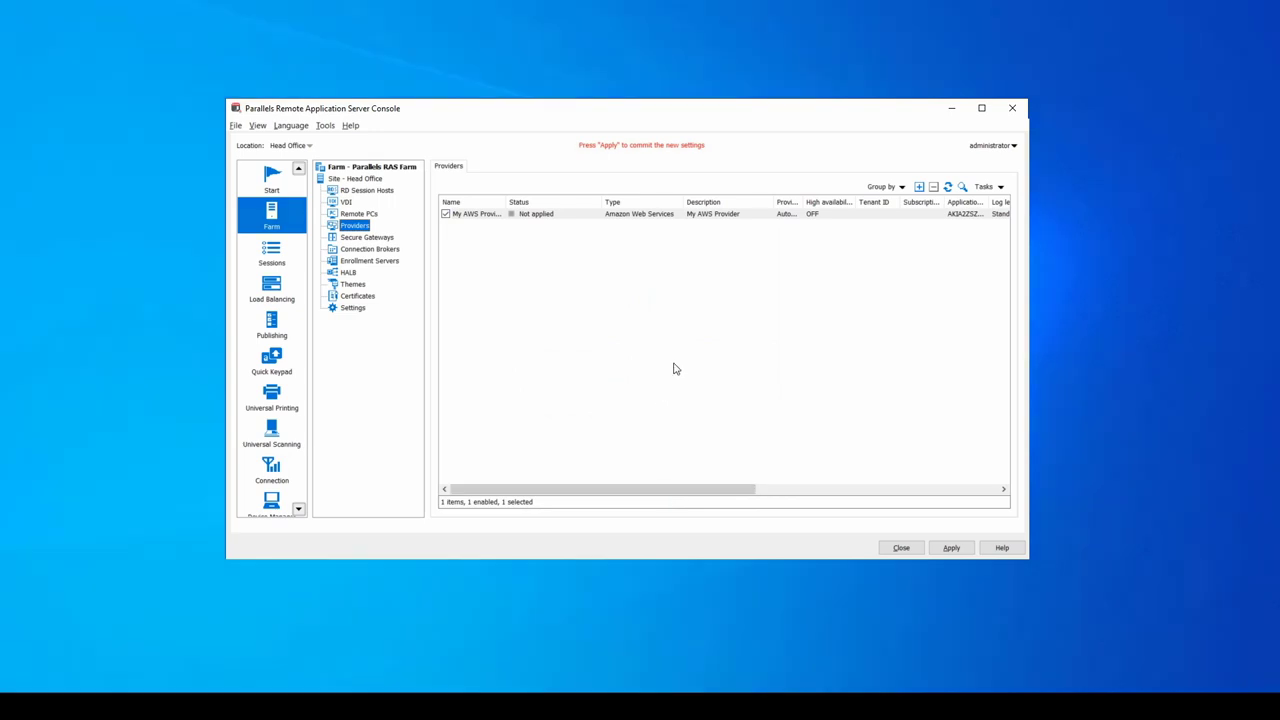
- Commit the new AWS provider settings and refresh the provider list
left_click(955, 554)
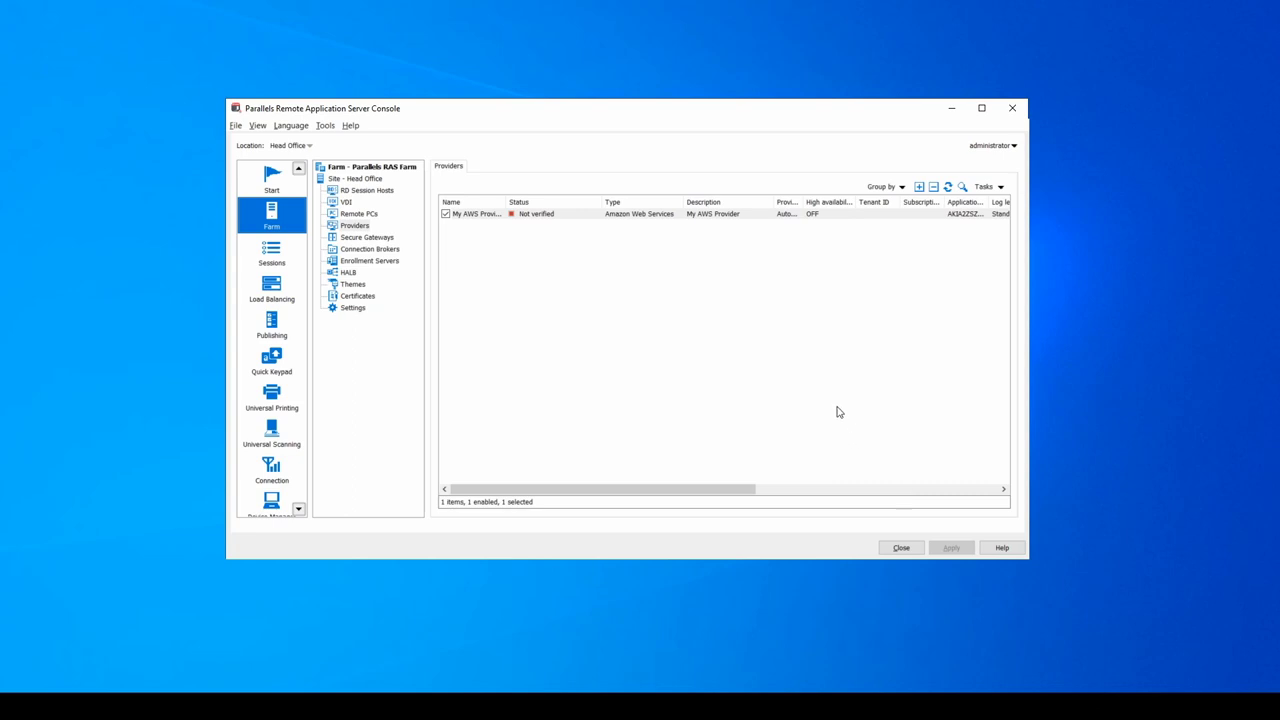
left_click(837, 373)
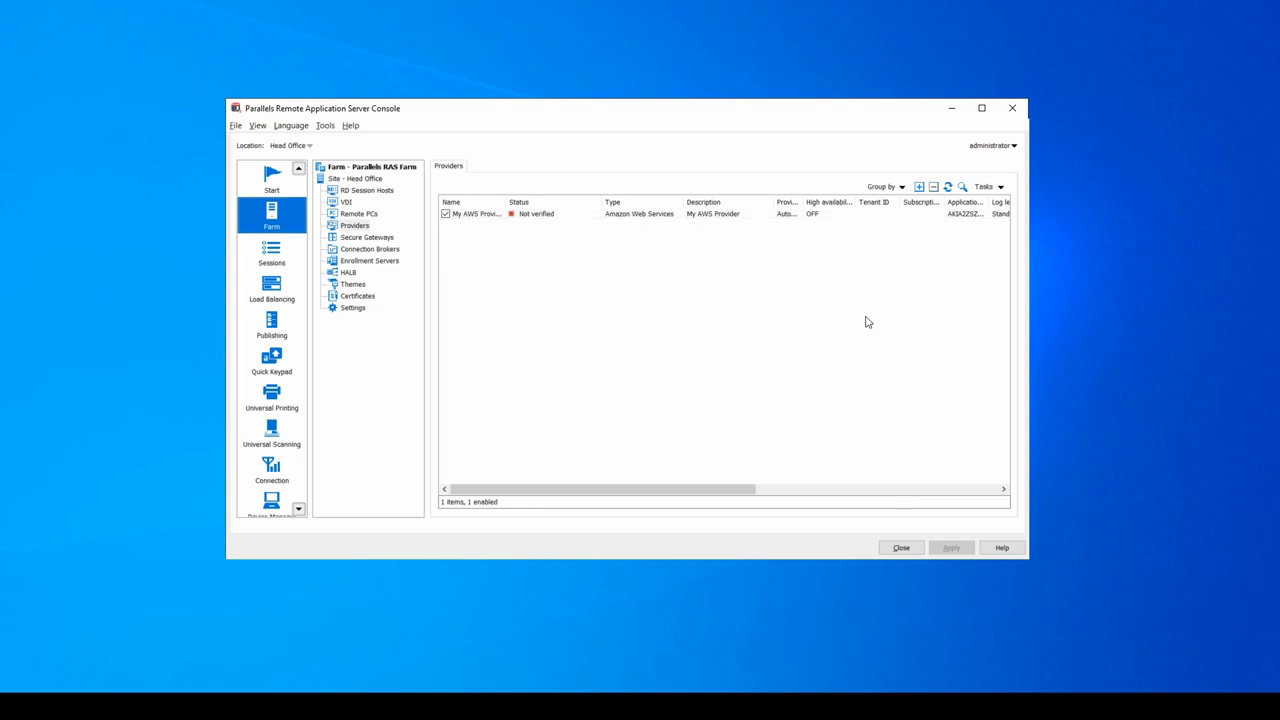
left_click(948, 186)
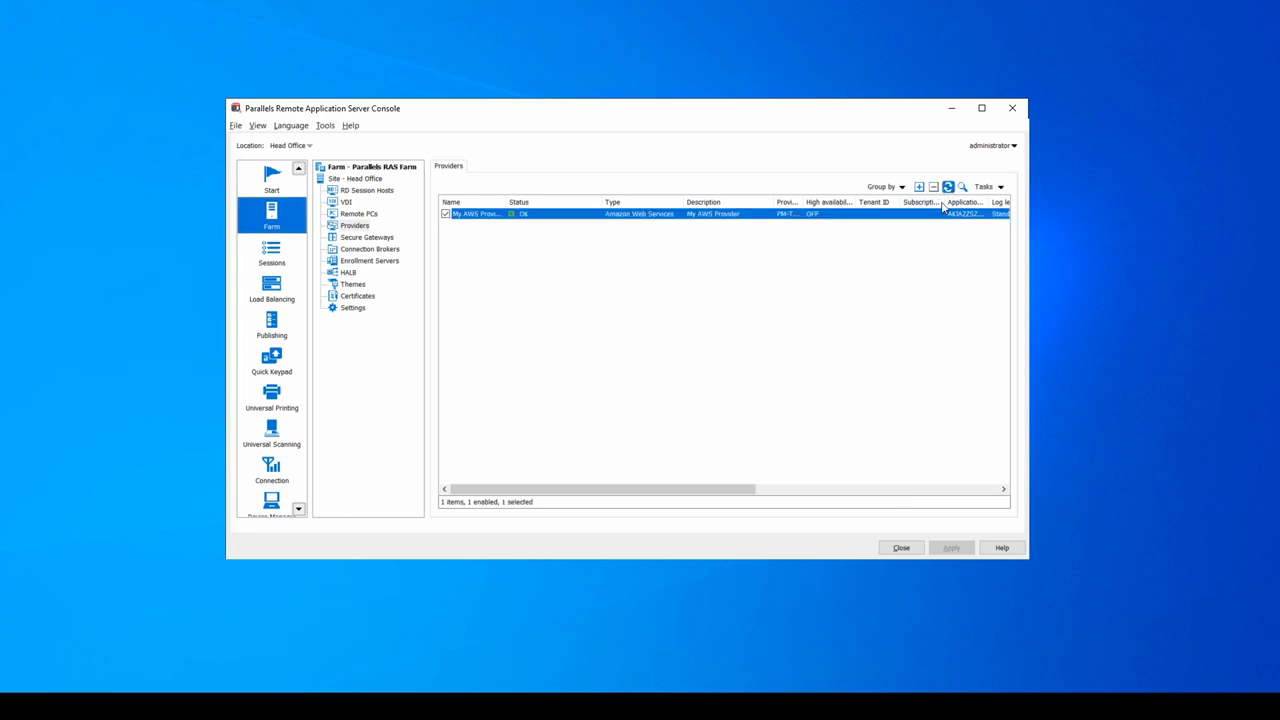
left_click(826, 397)
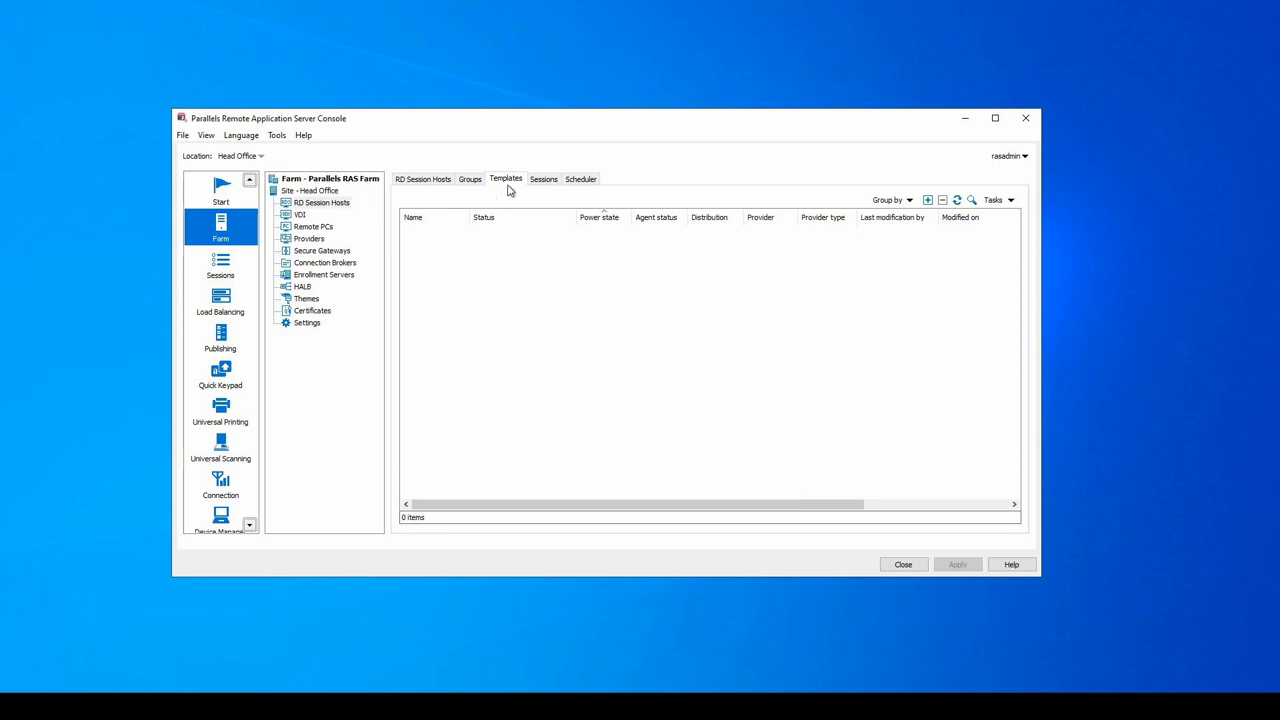
- Start creating an RD Session Host template from the guest VM AWS-Template01
left_click(928, 201)
left_click(928, 201)
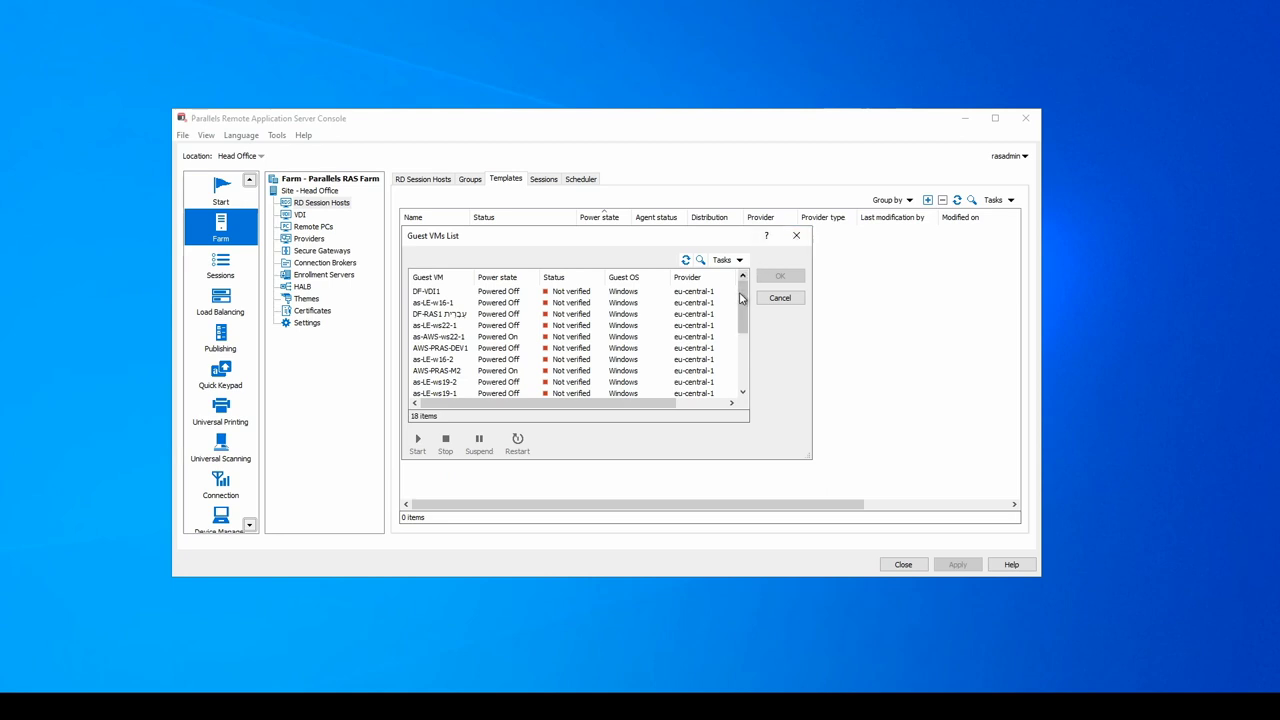
left_click_drag(742, 303, 742, 327)
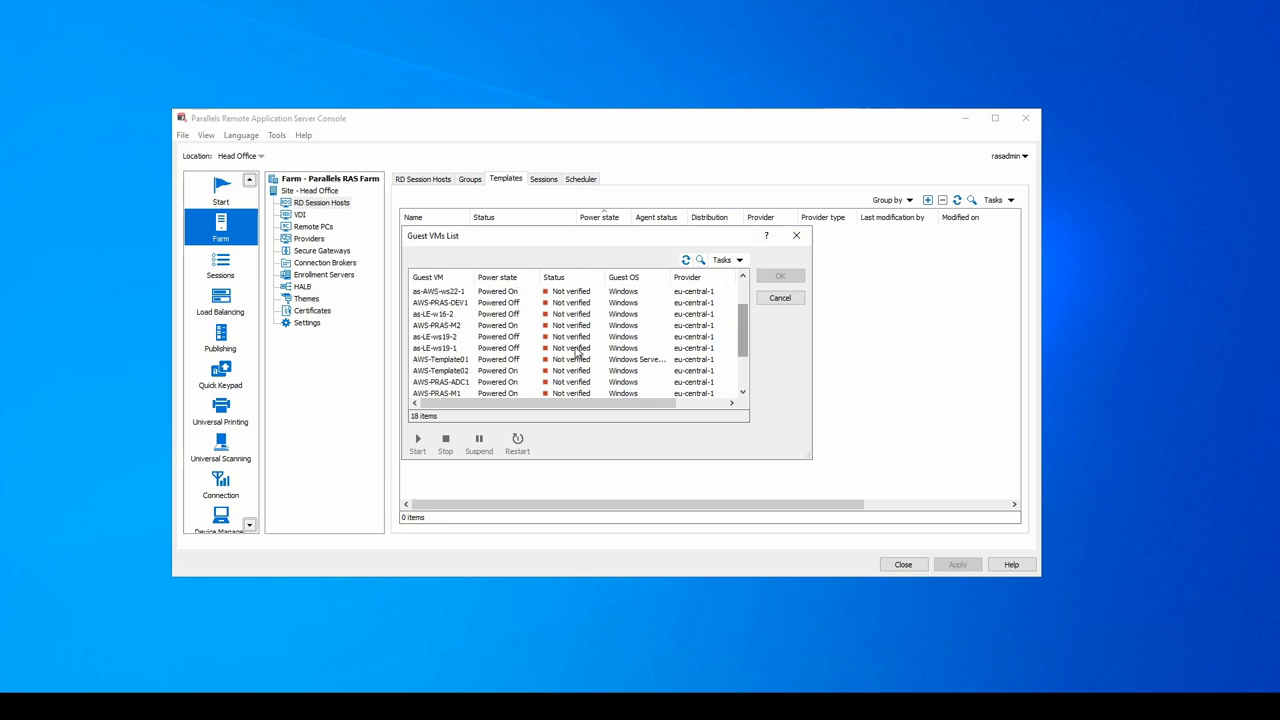
left_click(455, 362)
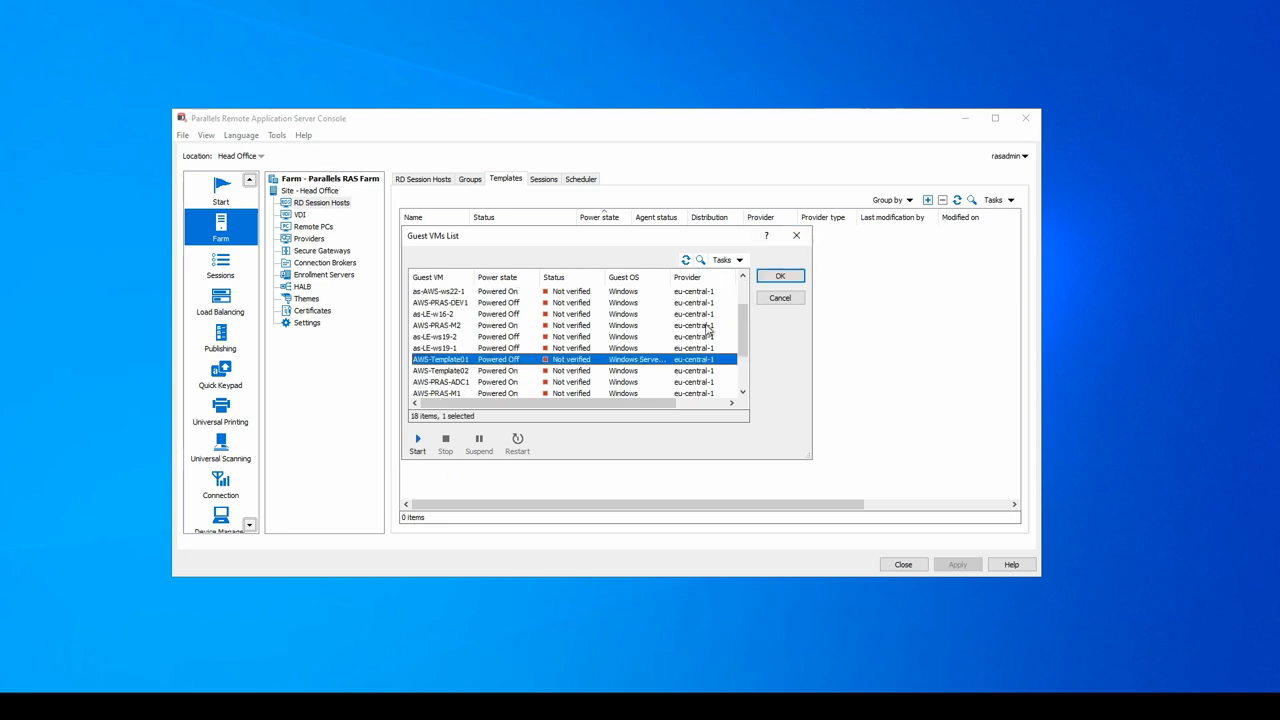
left_click(777, 277)
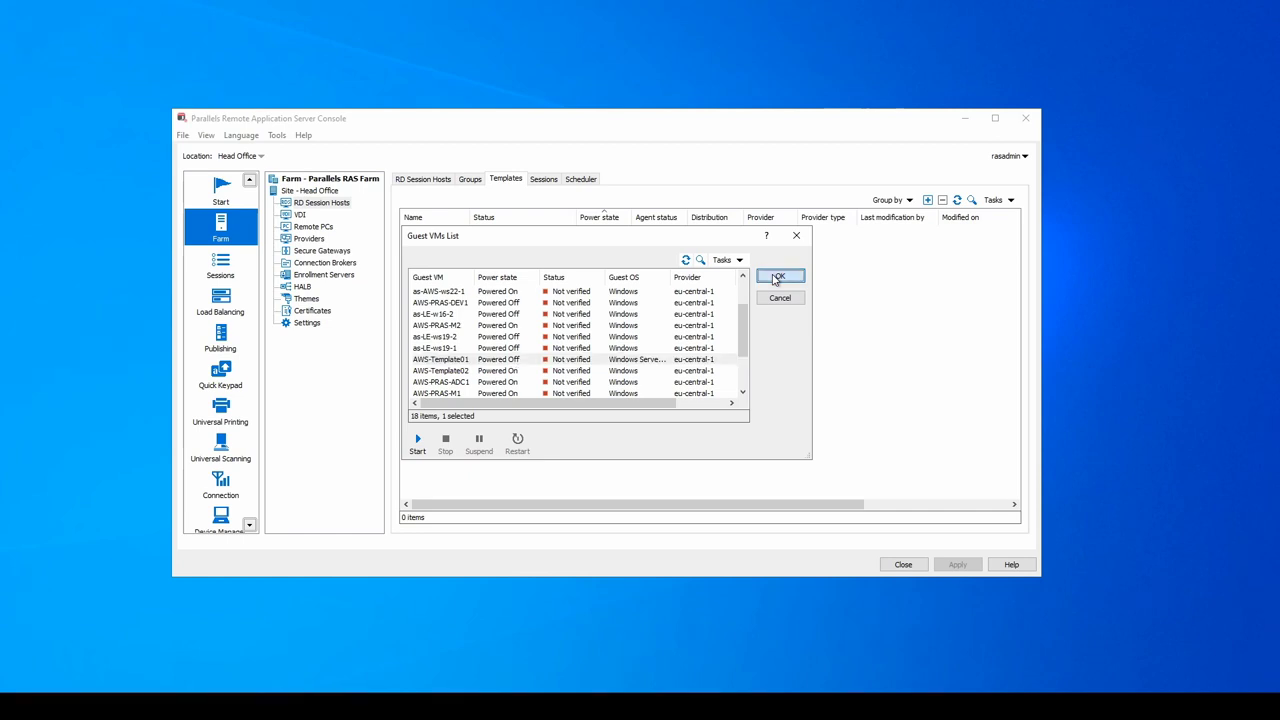
left_click(777, 279)
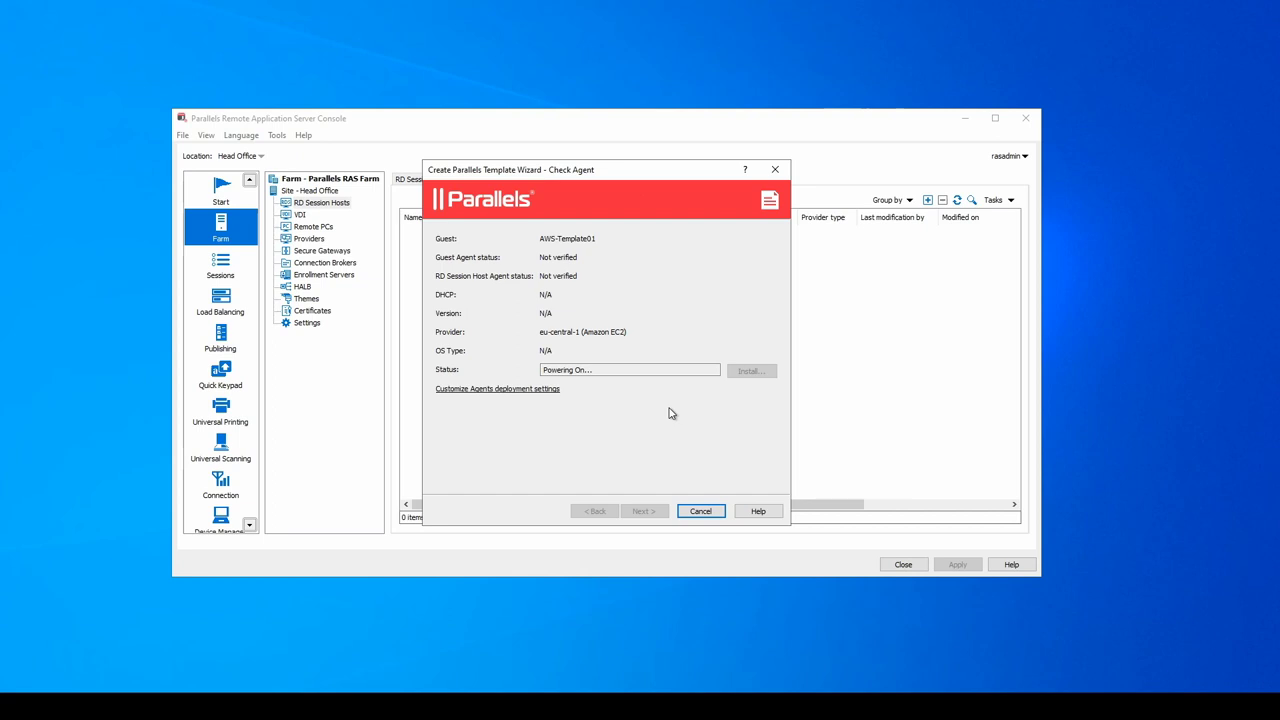
- Review the agents deployment settings for AWS-Template01, close them, and continue to the template's general settings
left_click(516, 391)
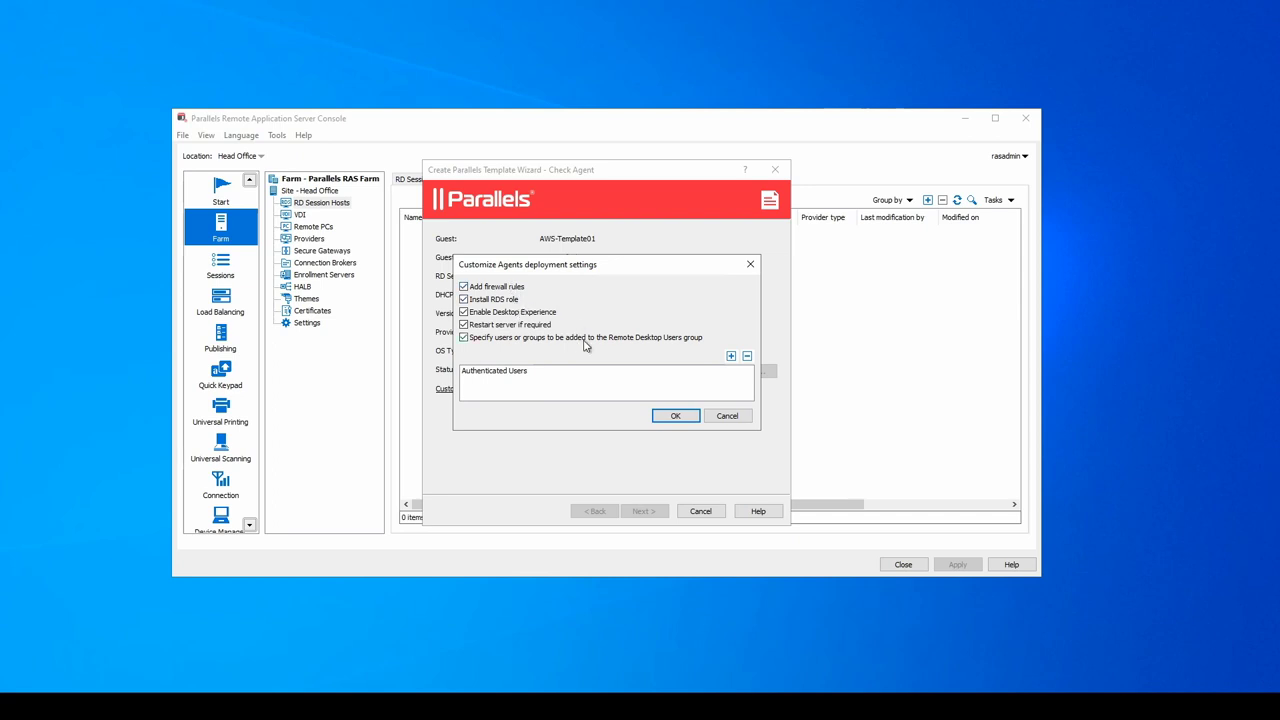
left_click(727, 417)
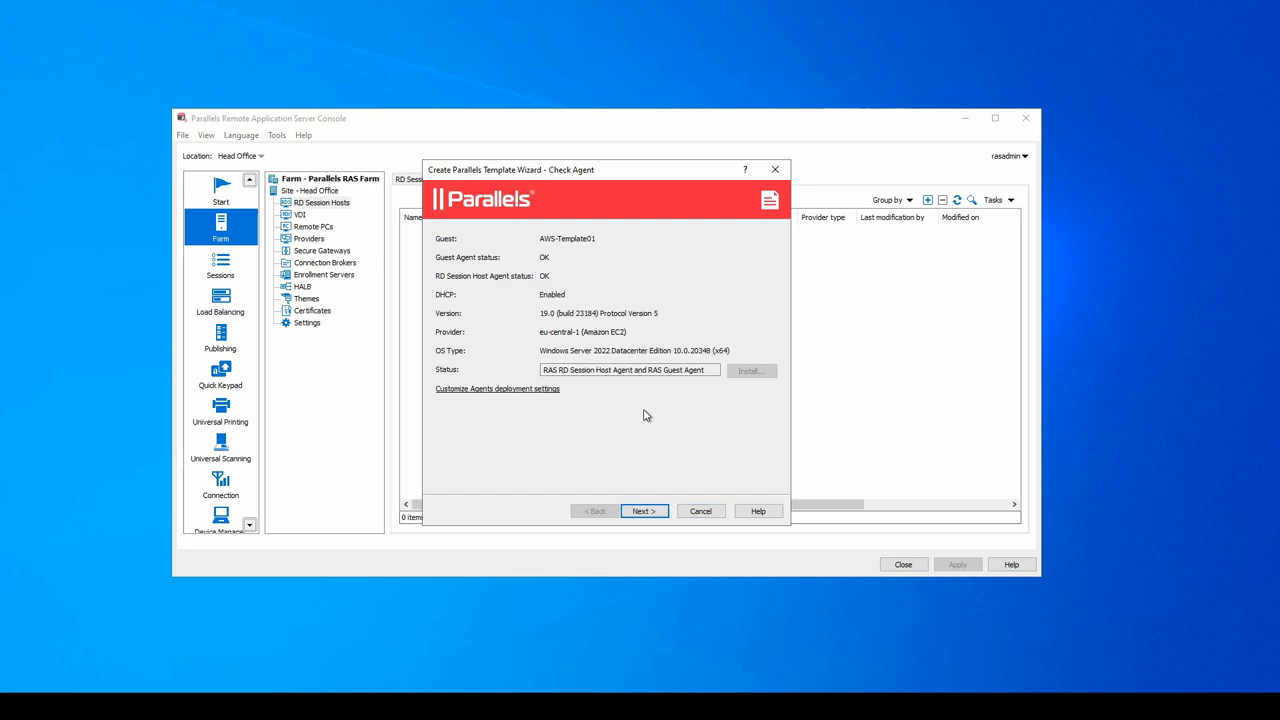
left_click(647, 514)
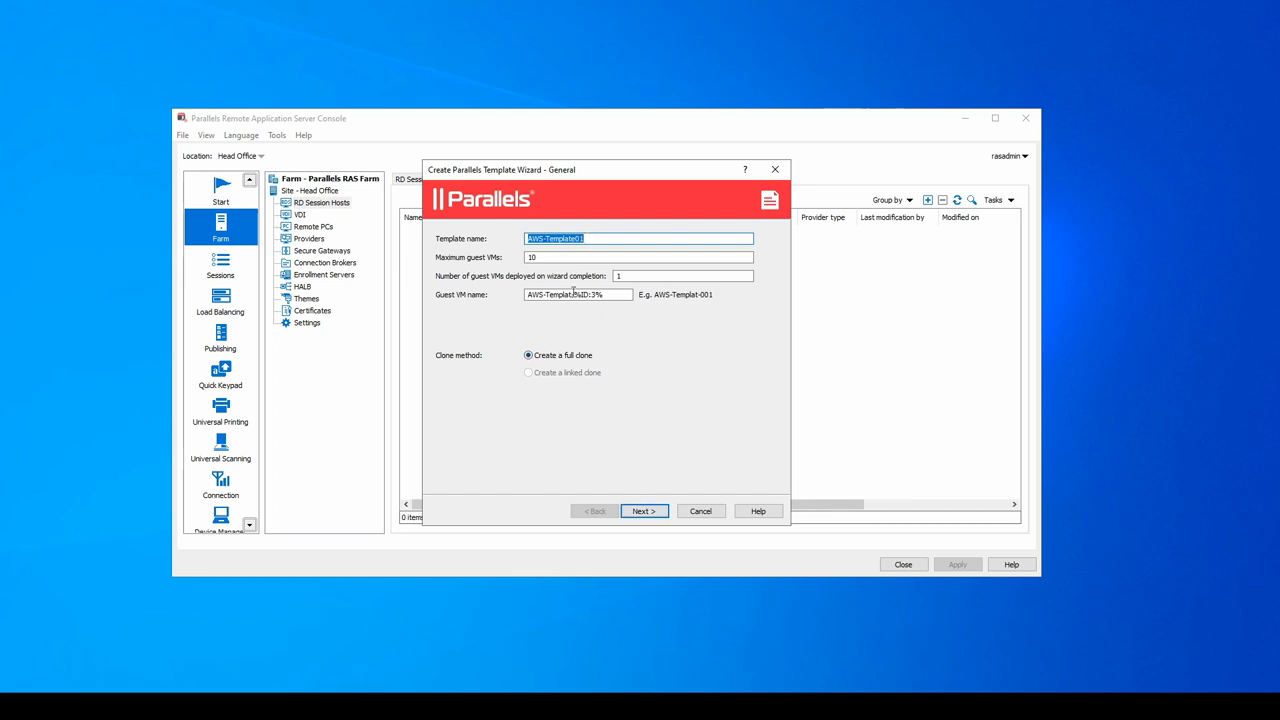
- Set the template's guest VM name pattern to AWS-Clone-%ID:2%
left_click(555, 296)
double_click(555, 296)
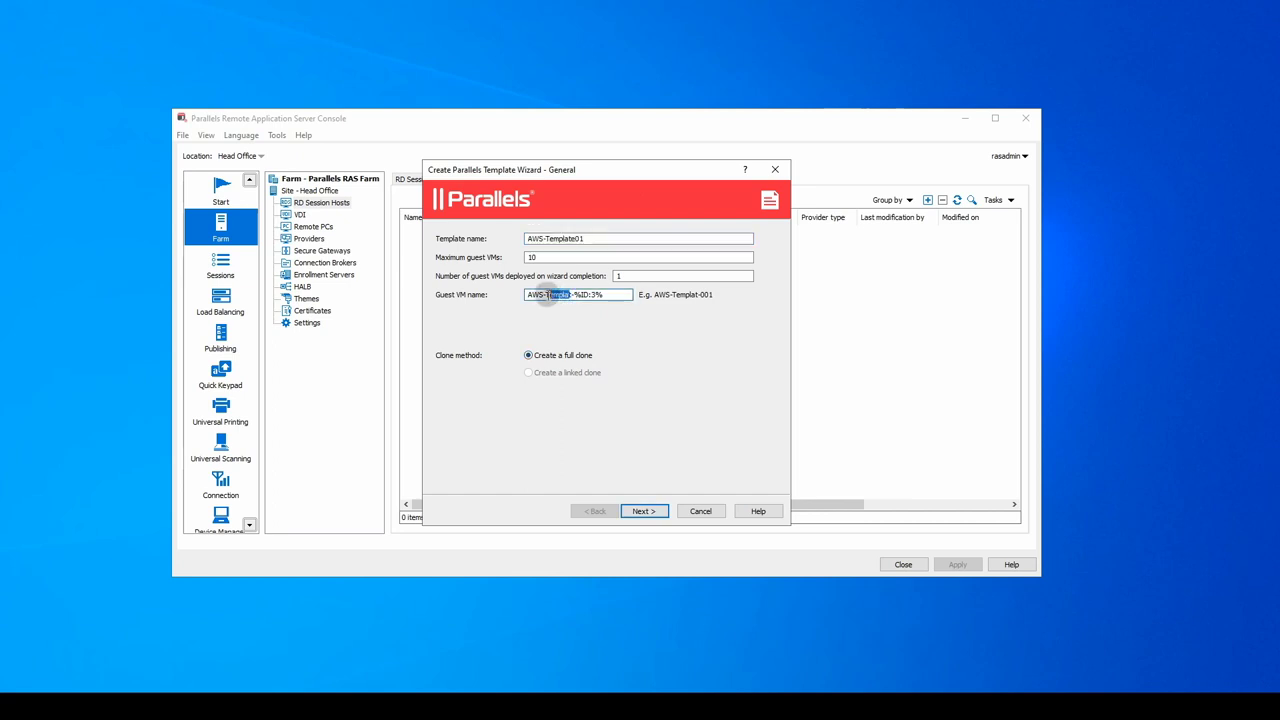
type("Clone")
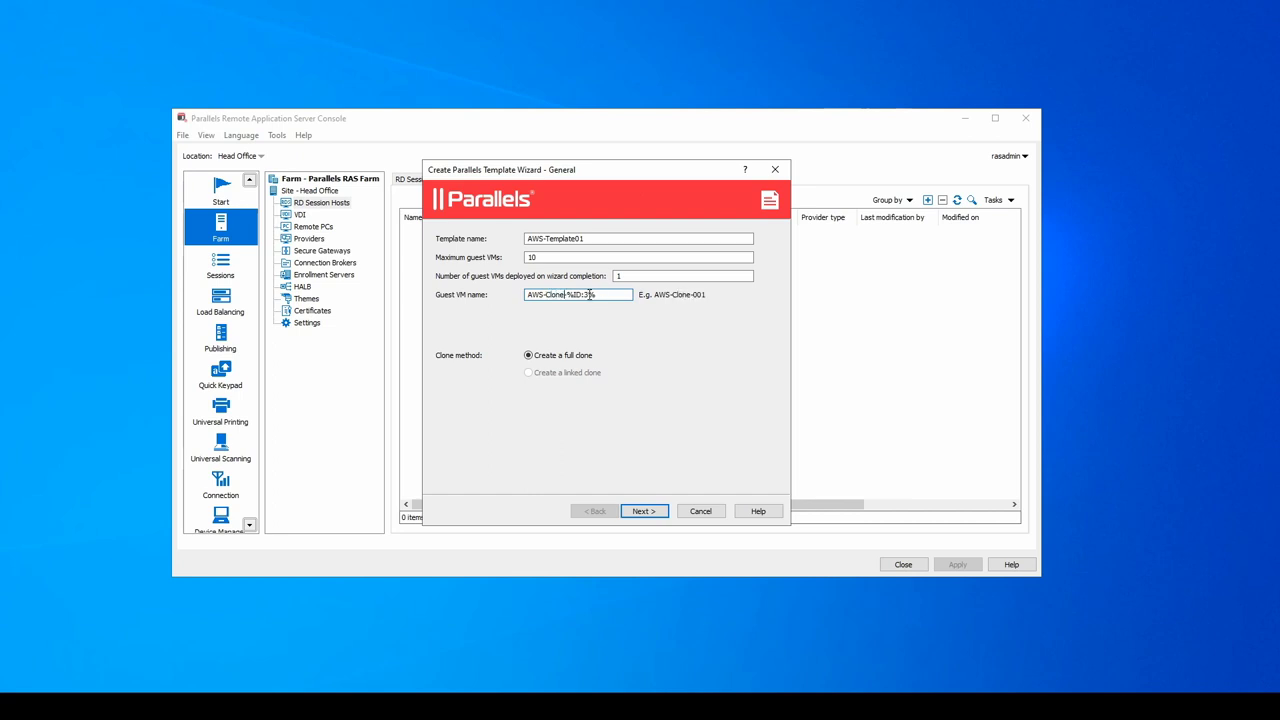
key("BackSpace")
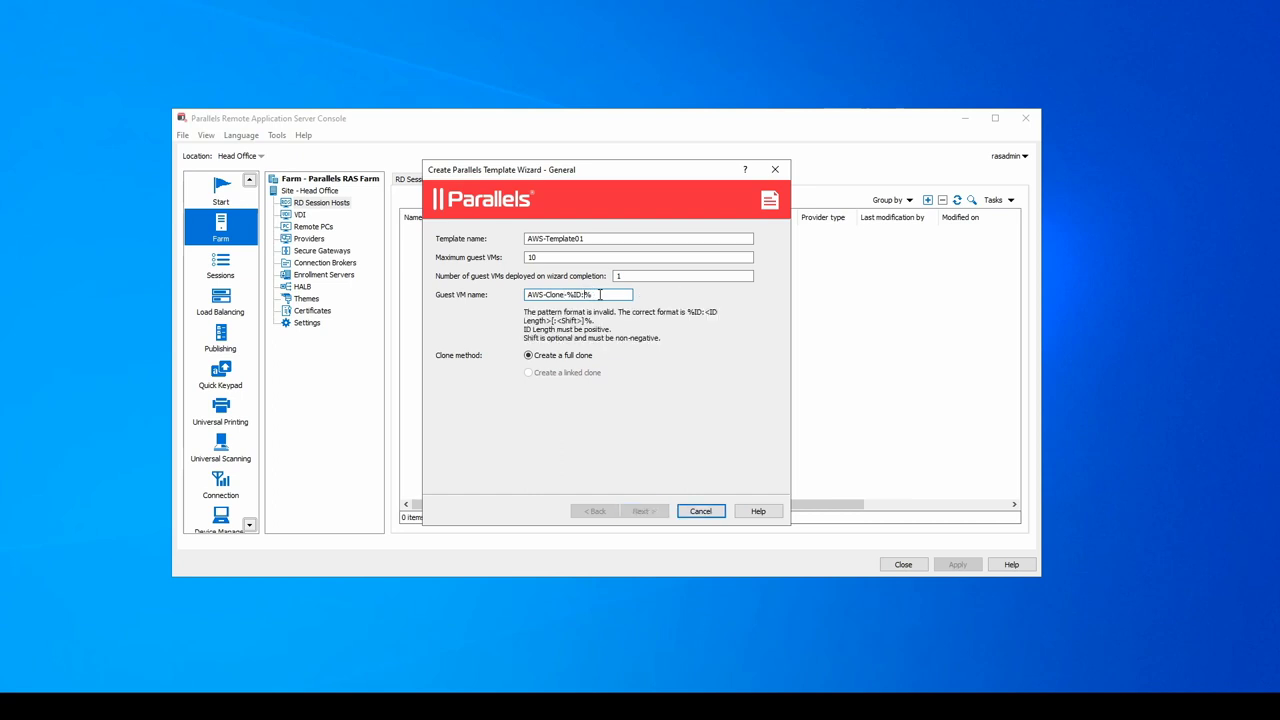
type("2")
- Set the maximum guest VMs to 2 and proceed past the additional properties
double_click(548, 258)
type("2")
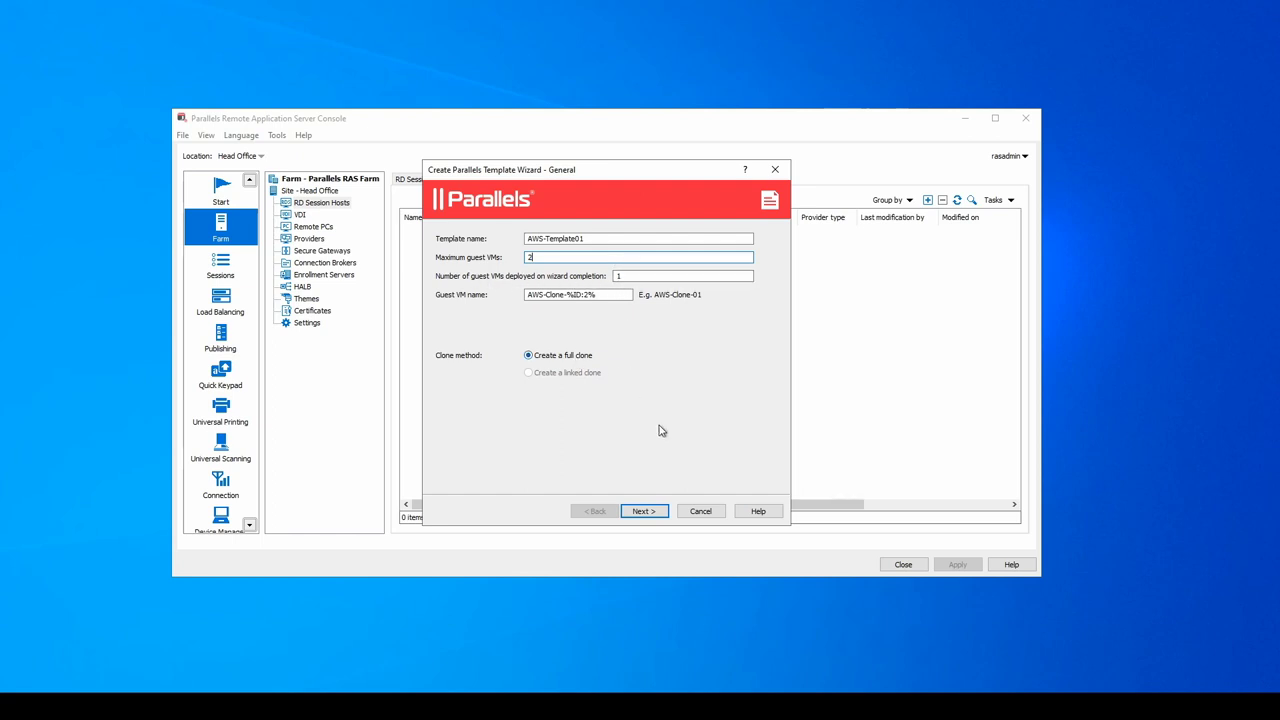
left_click(645, 511)
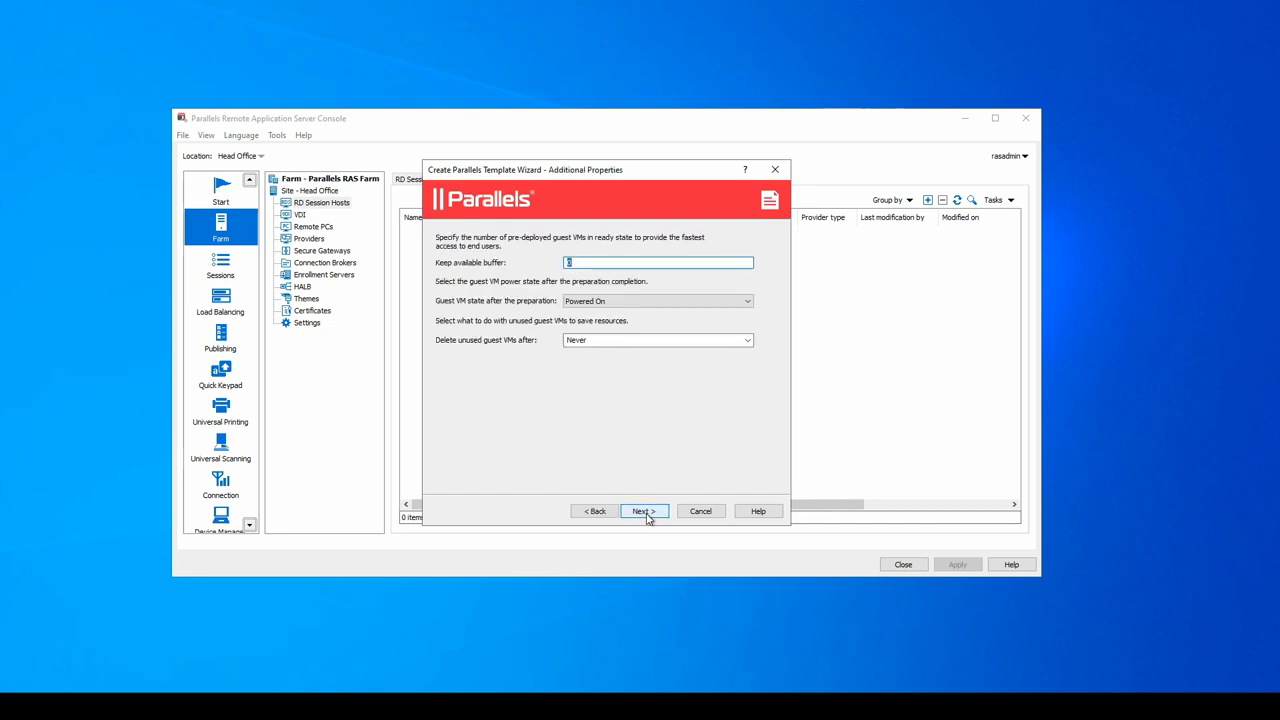
left_click(597, 263)
left_click(641, 511)
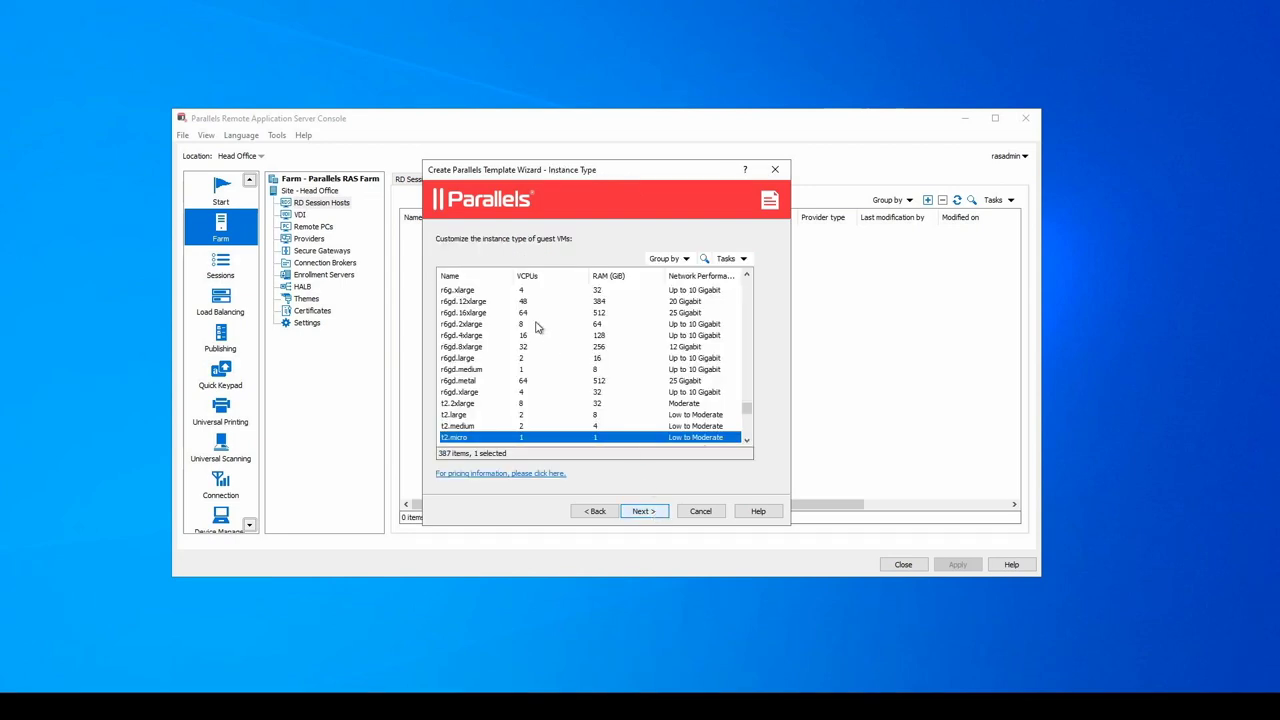
- Choose t2.small as the instance type of the guest VMs and continue to the storage settings
left_click(747, 441)
left_click(747, 441)
left_click(747, 441)
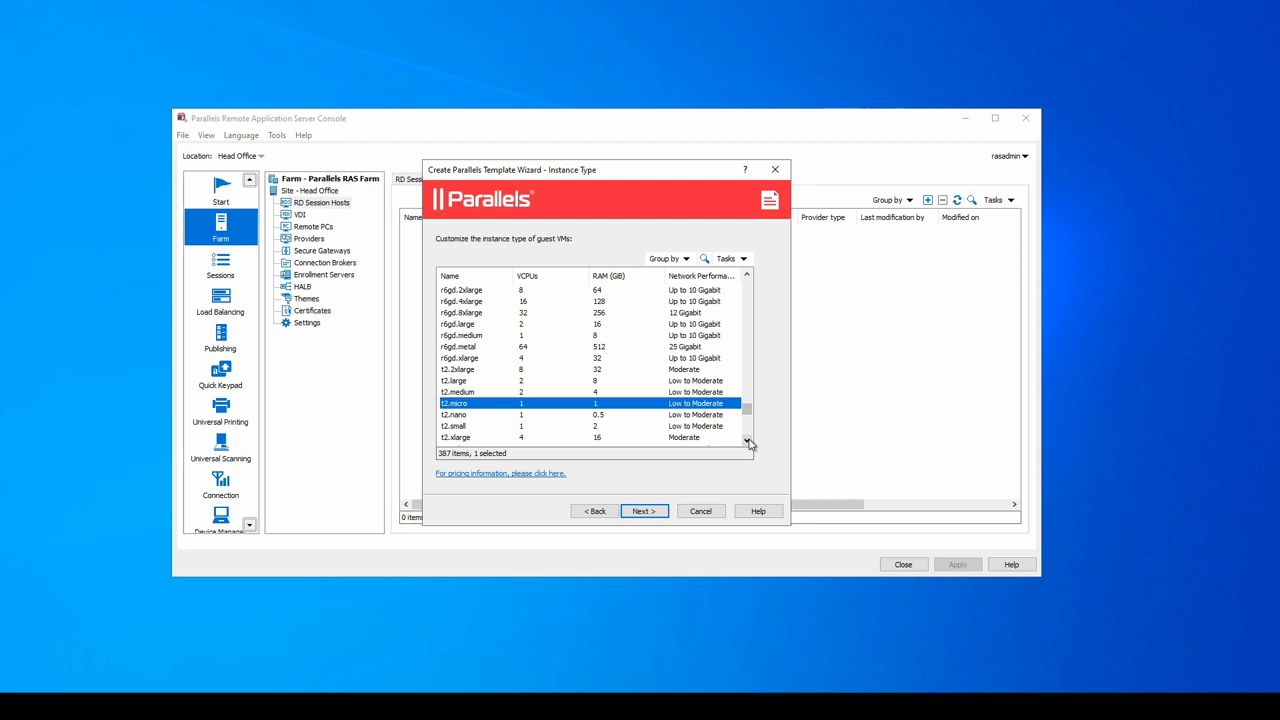
left_click(747, 441)
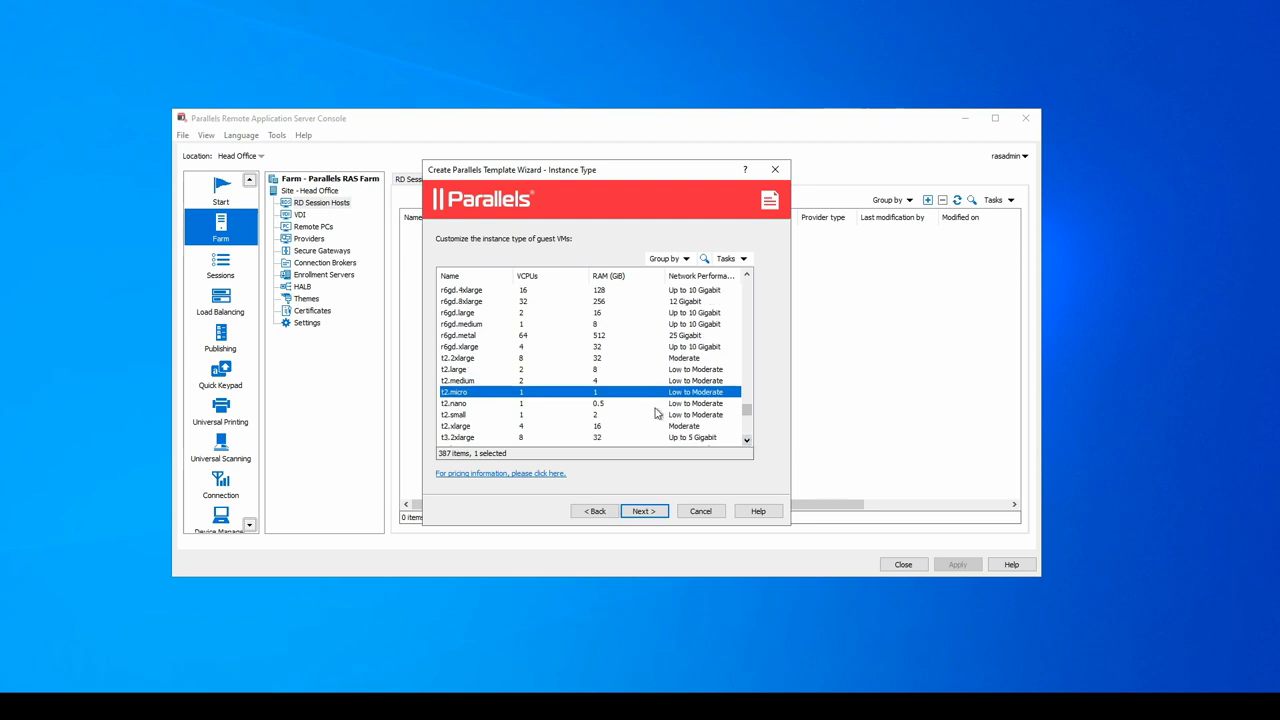
left_click(467, 416)
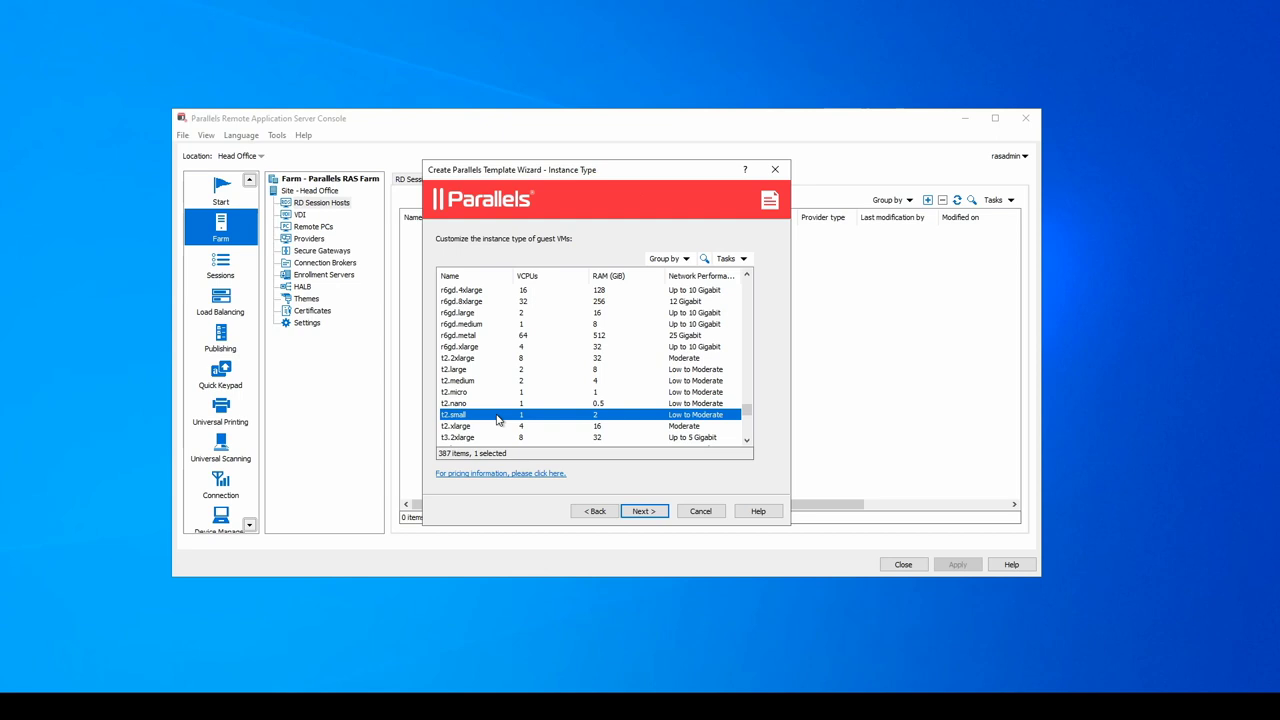
left_click(653, 512)
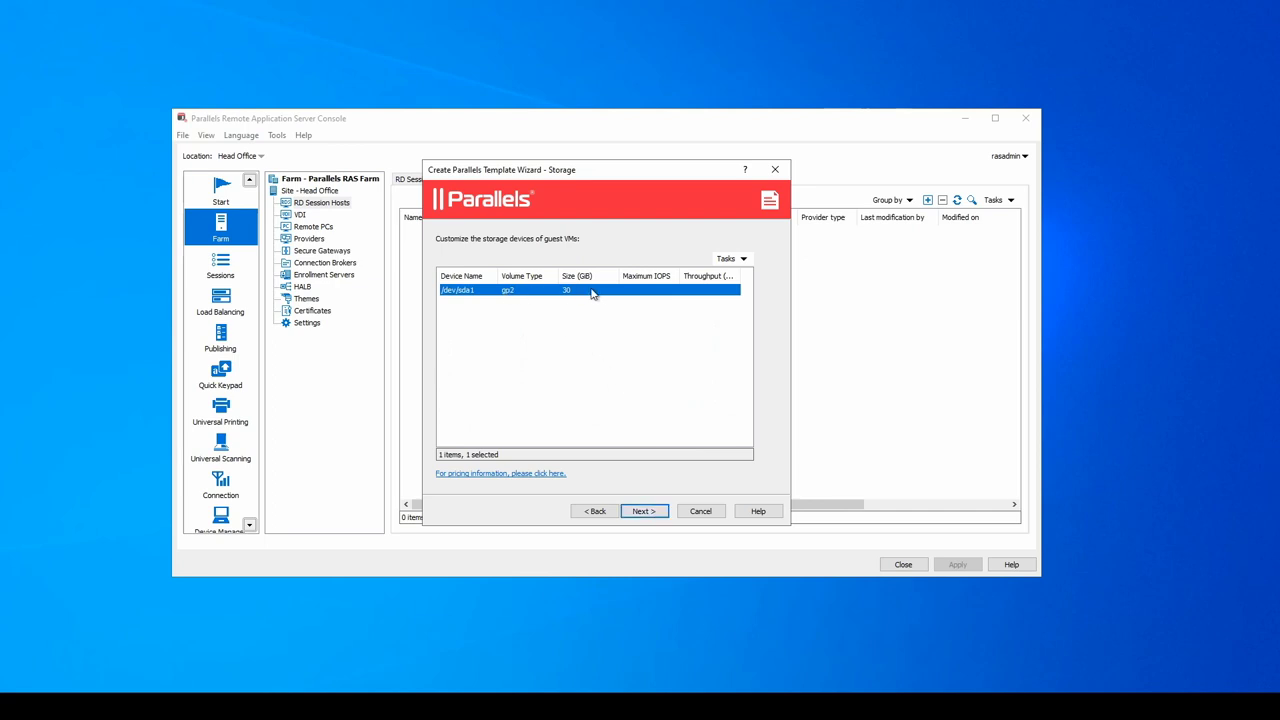
- Review the volume type options for storage device /dev/sda1, keep gp2, and continue to the preparation settings
left_click(727, 260)
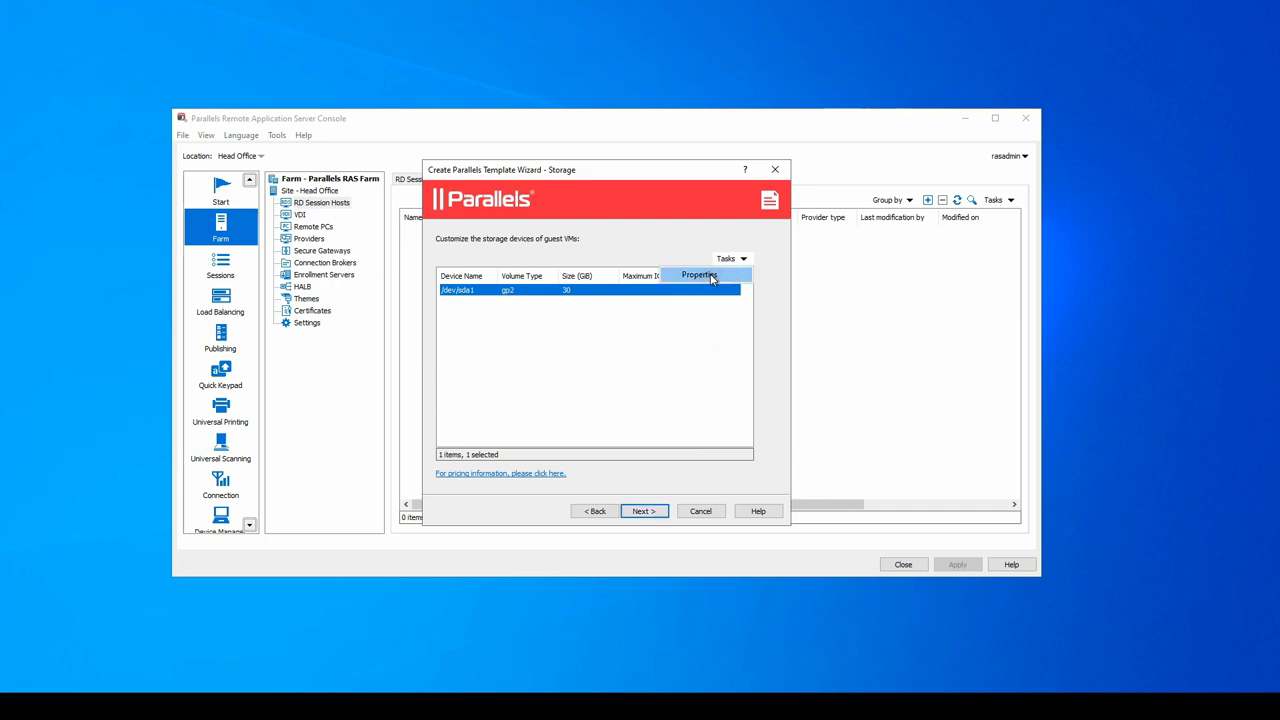
left_click(712, 276)
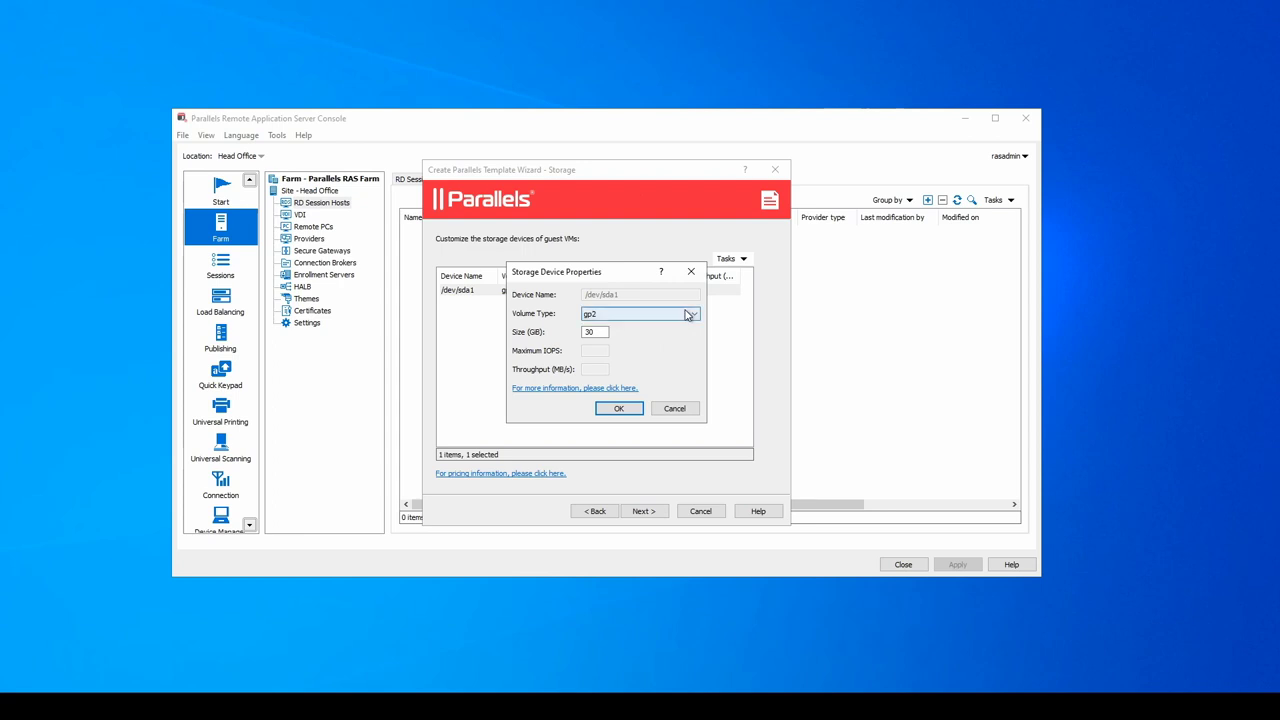
left_click(688, 316)
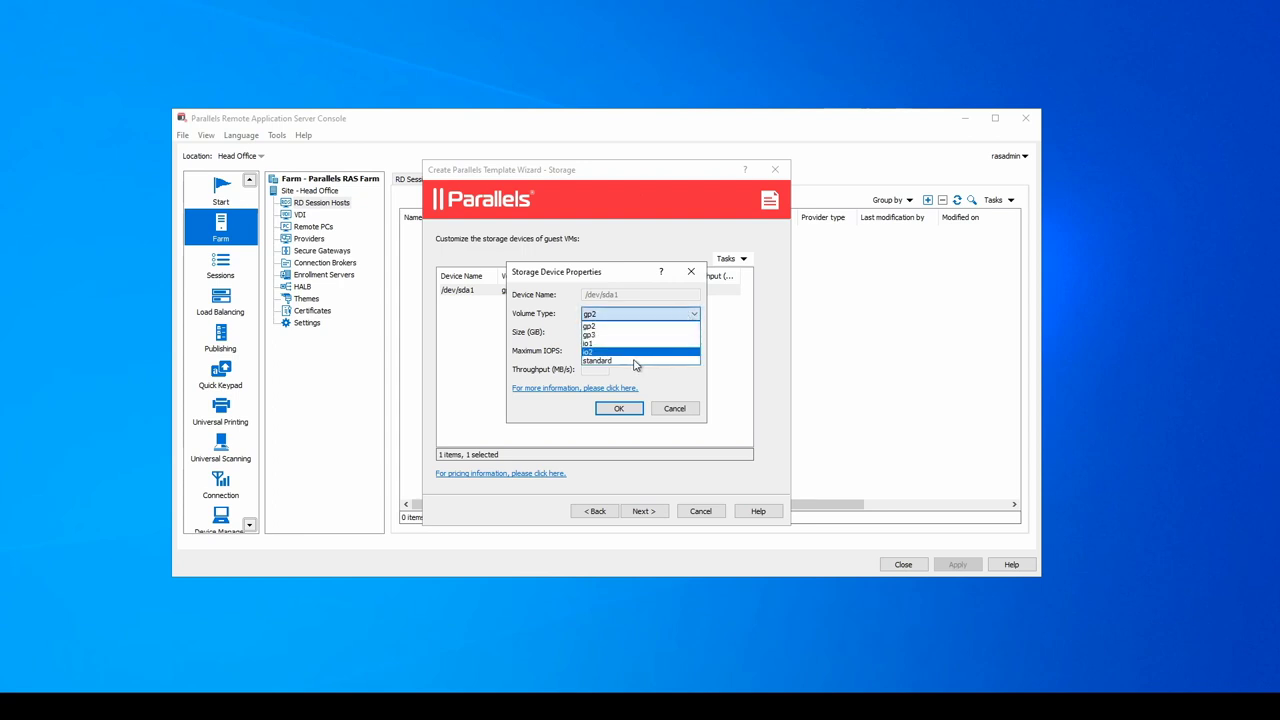
left_click(629, 345)
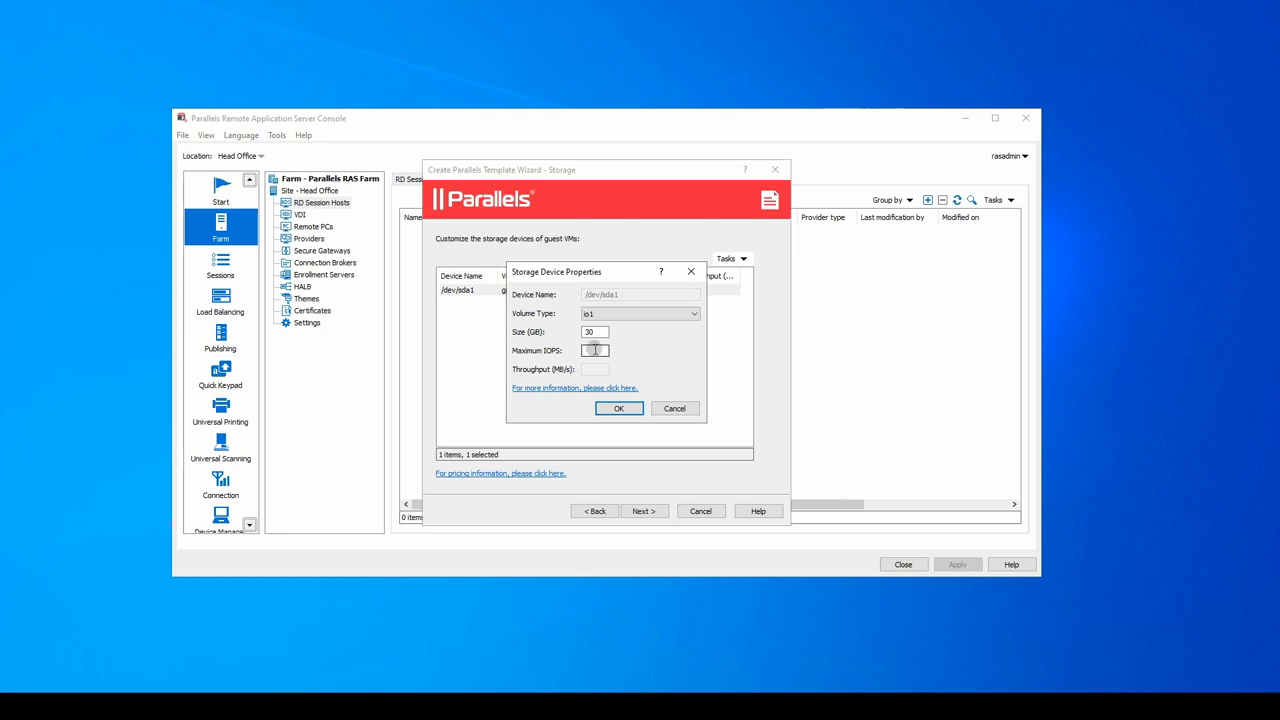
left_click(617, 406)
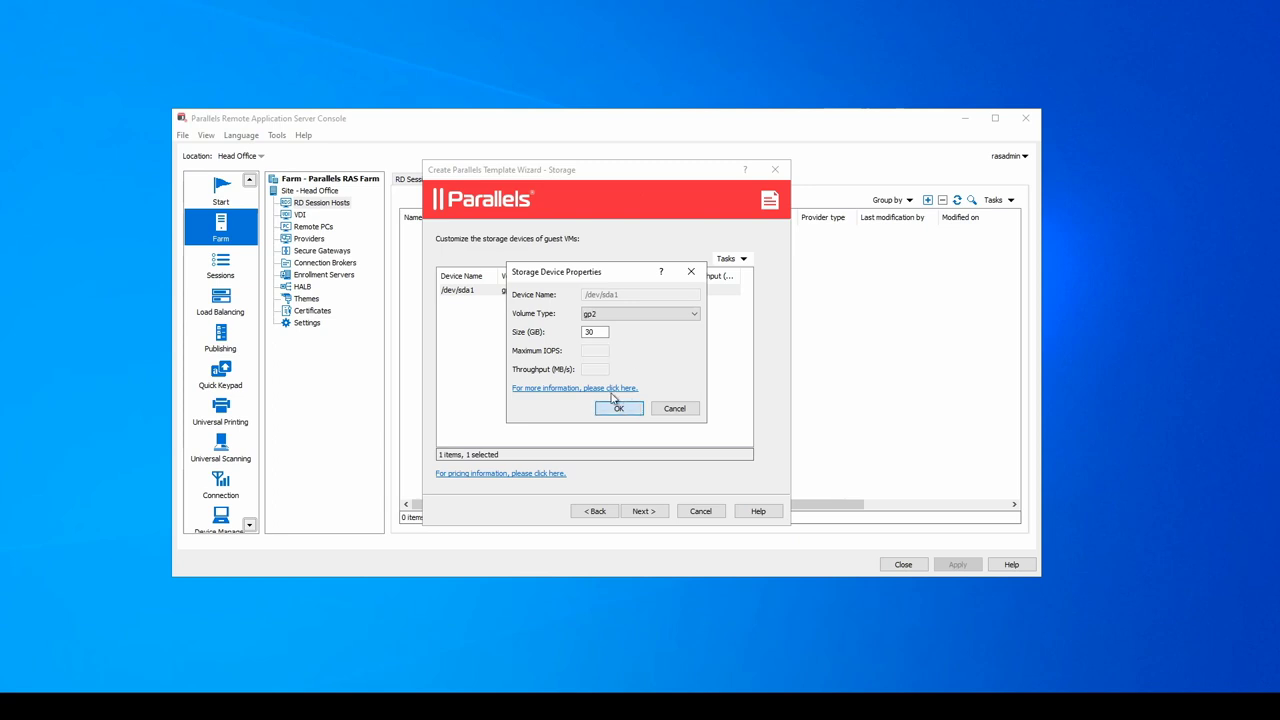
left_click(647, 512)
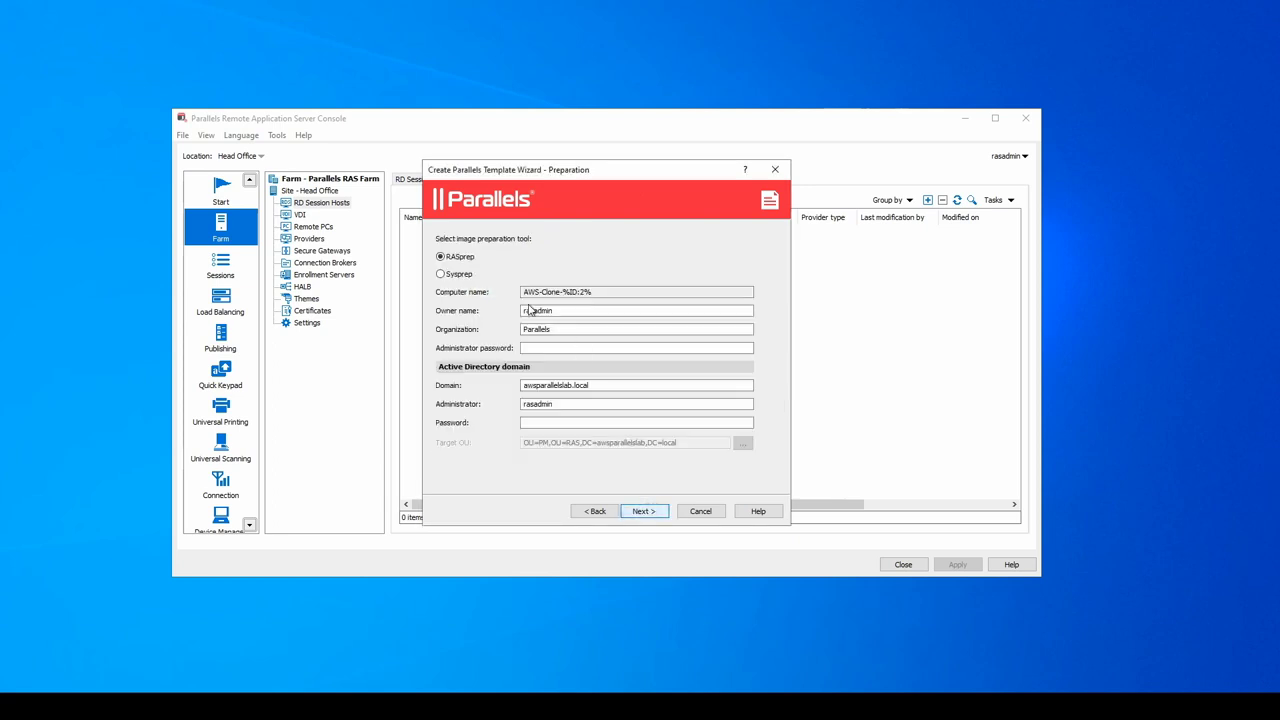
- Enter the administrator password and the Active Directory domain password for RASprep image preparation
left_click(546, 346)
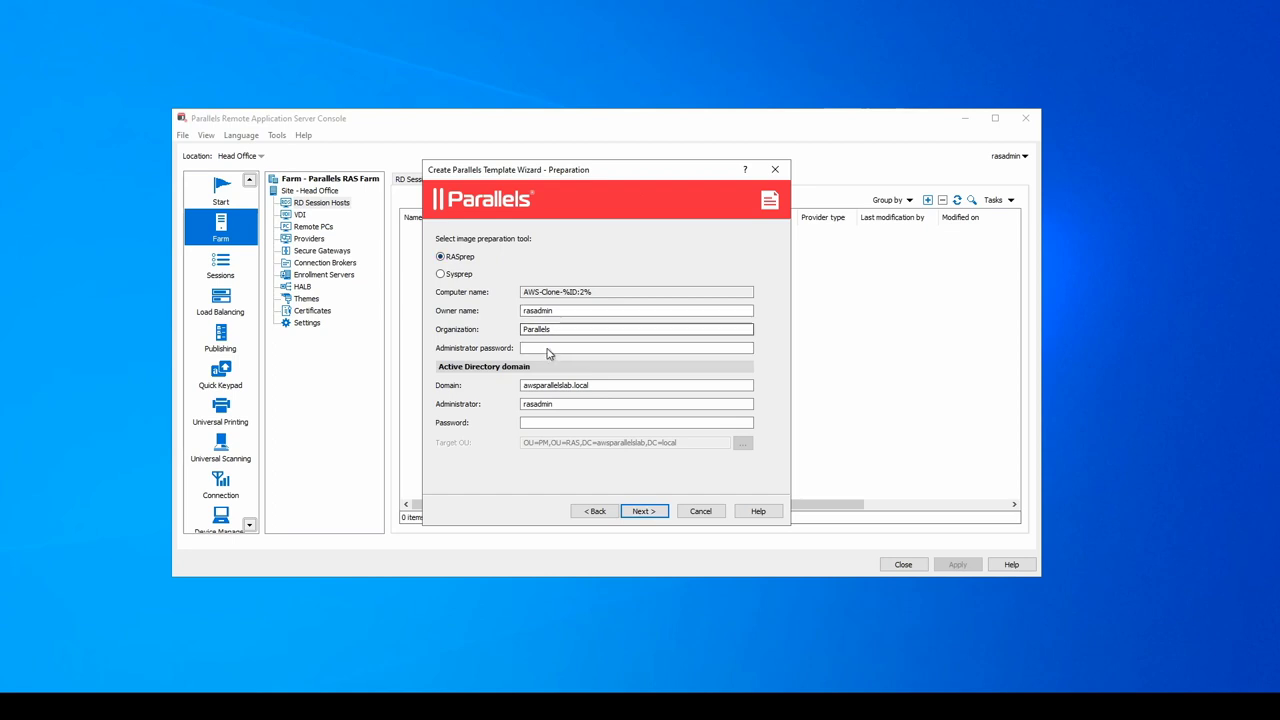
left_click(567, 331)
key("Tab")
type("***********")
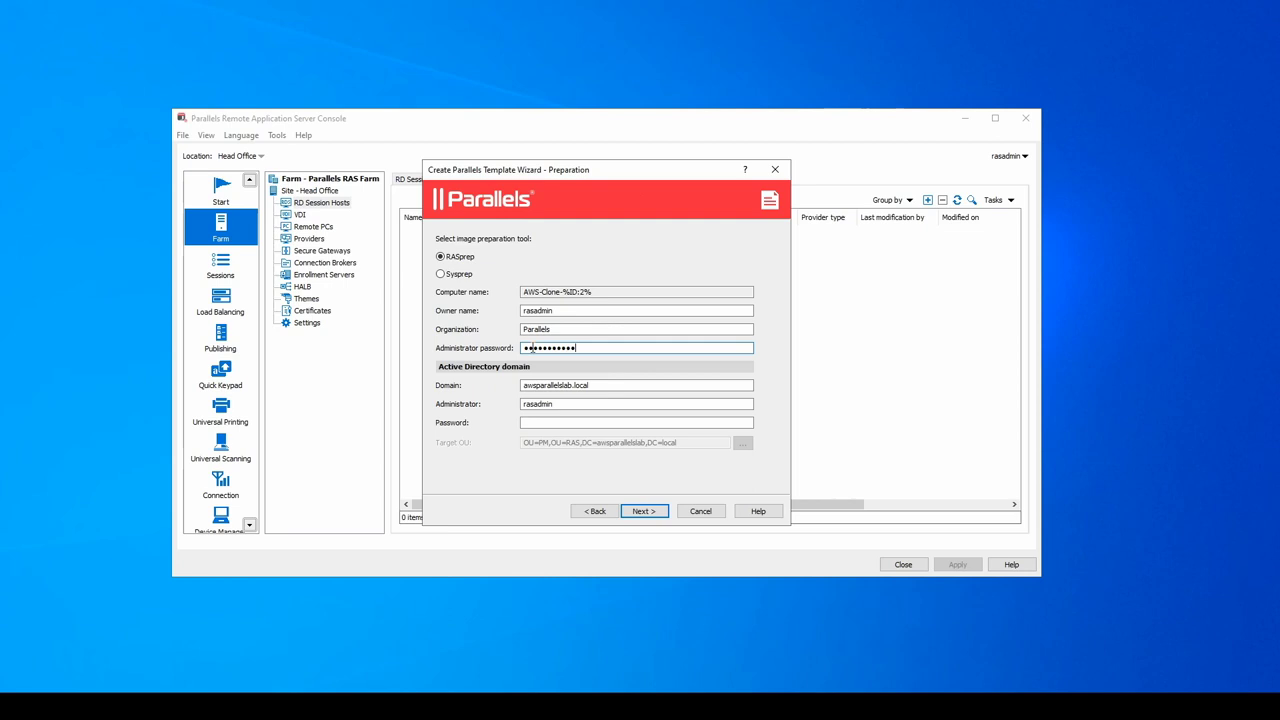
type("1")
left_click(565, 422)
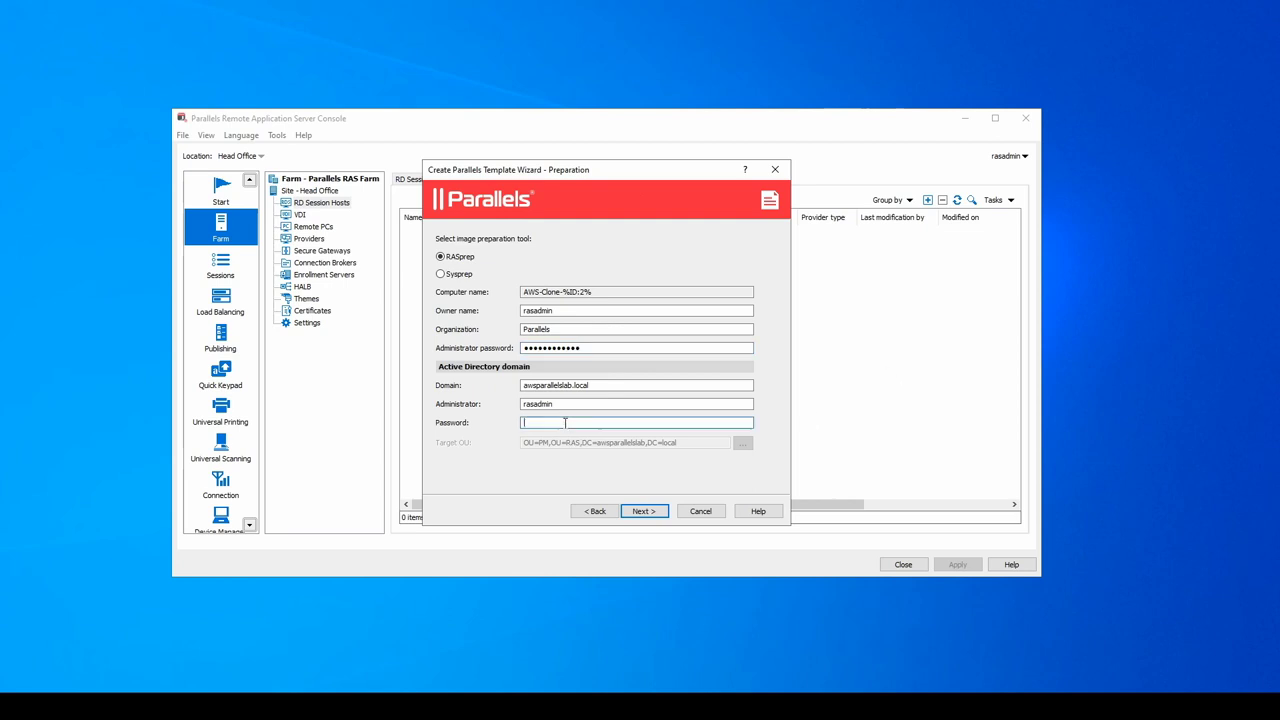
type("1•••••••••••")
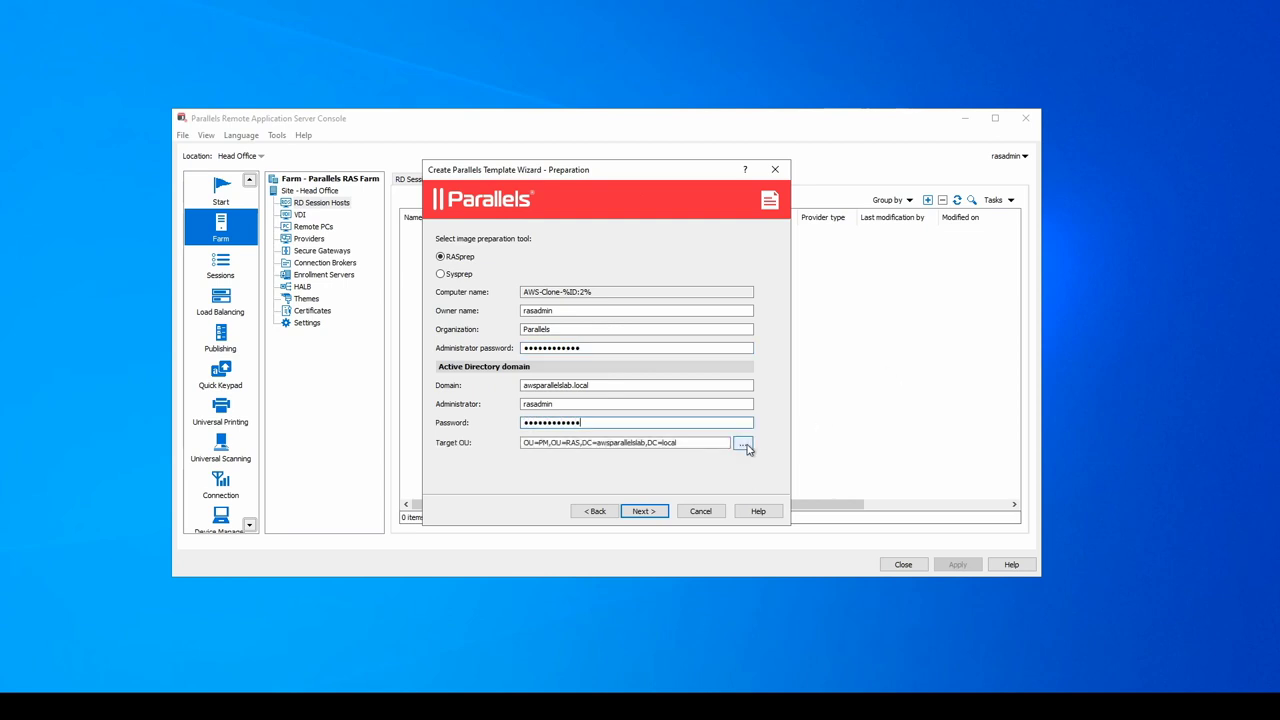
- Confirm the PM organizational unit under RAS as the target OU and continue to the optimization settings
left_click(743, 444)
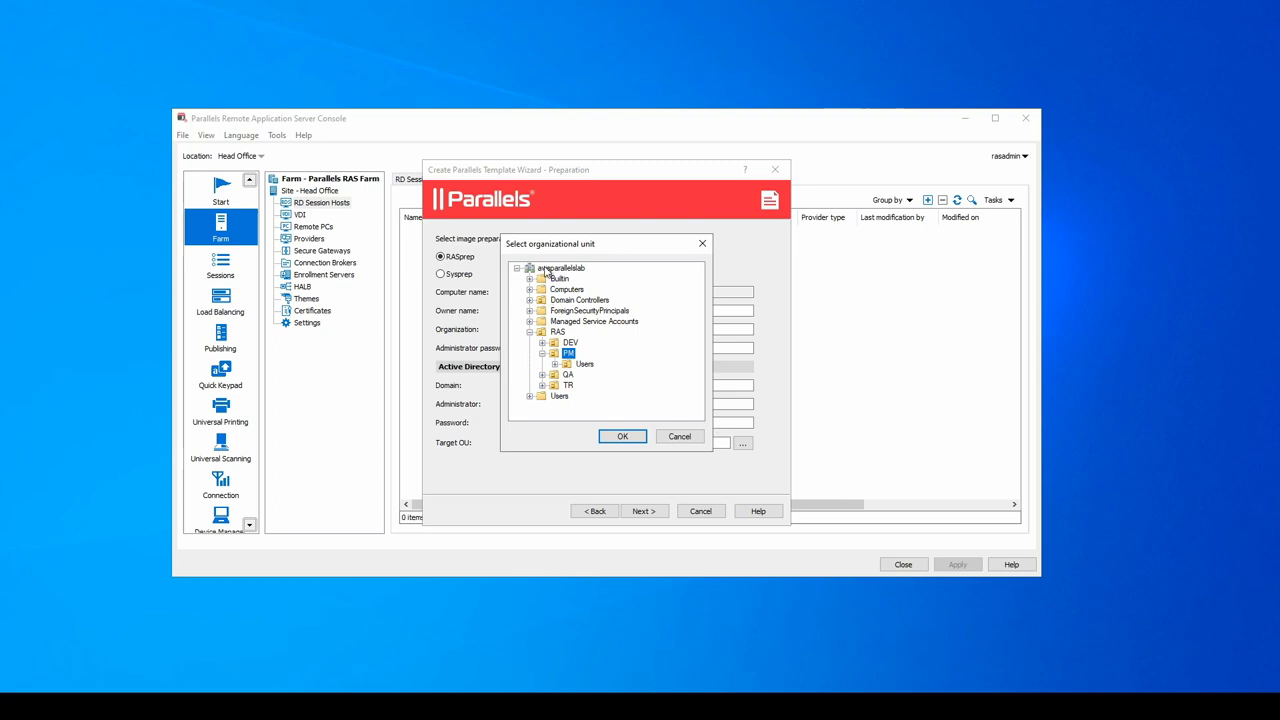
left_click(621, 440)
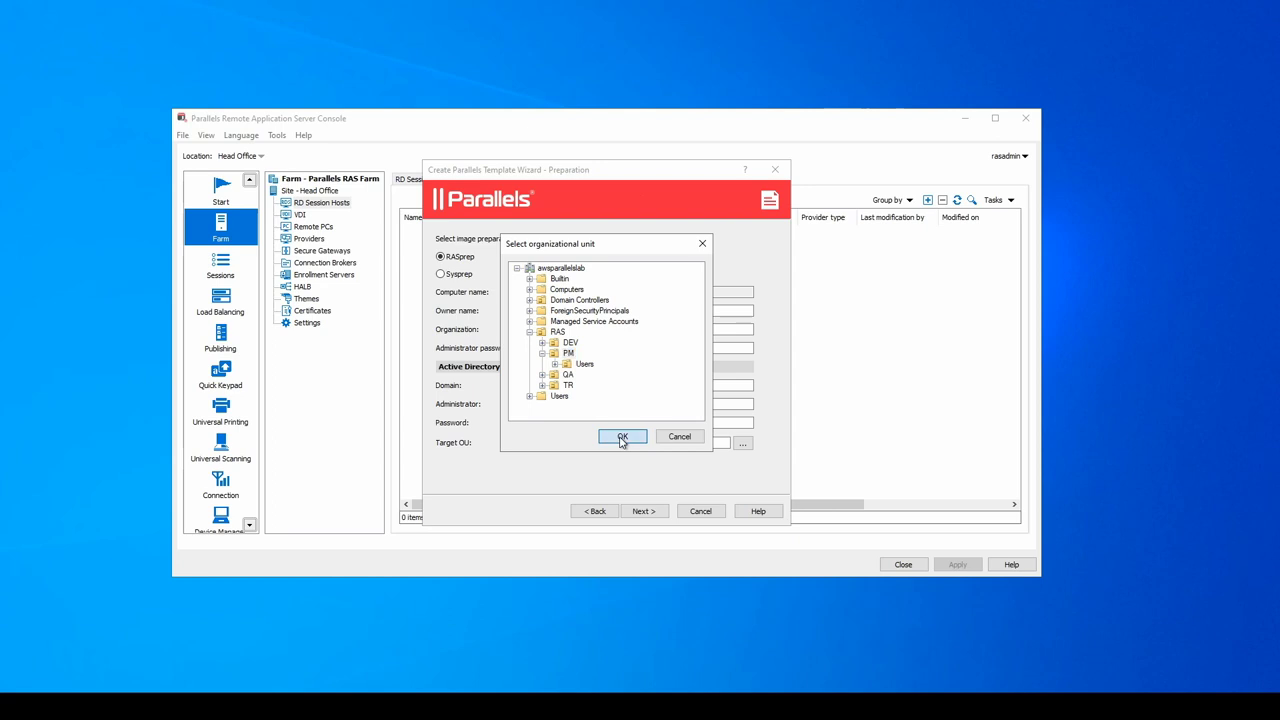
left_click(652, 513)
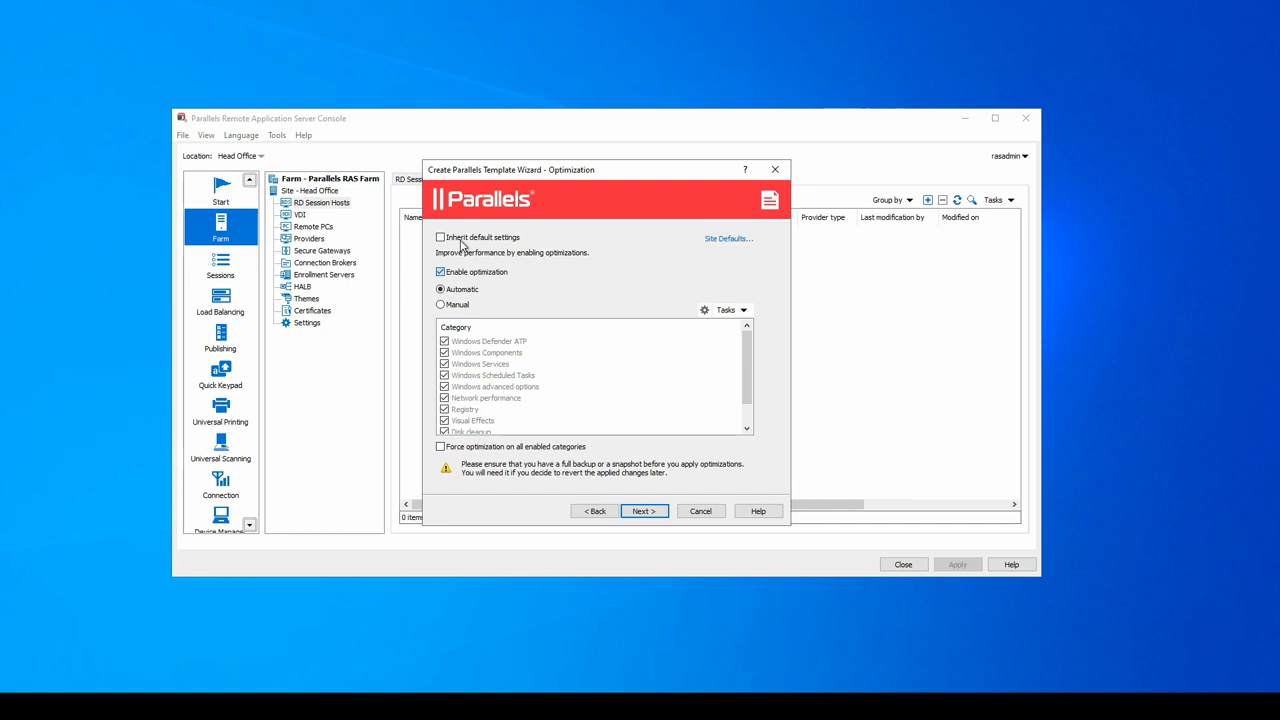
- Disable optimization for the template and keep Key Management Service (KMS) as the license key management type
key("space")
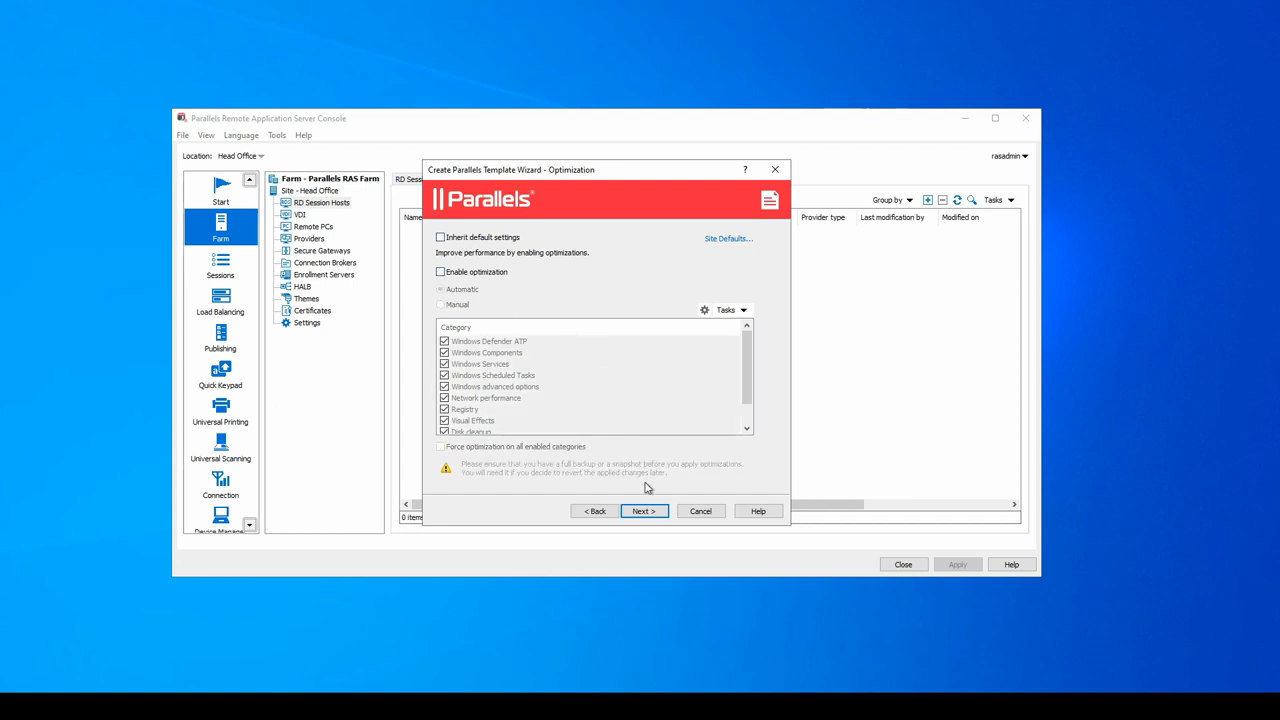
left_click(645, 514)
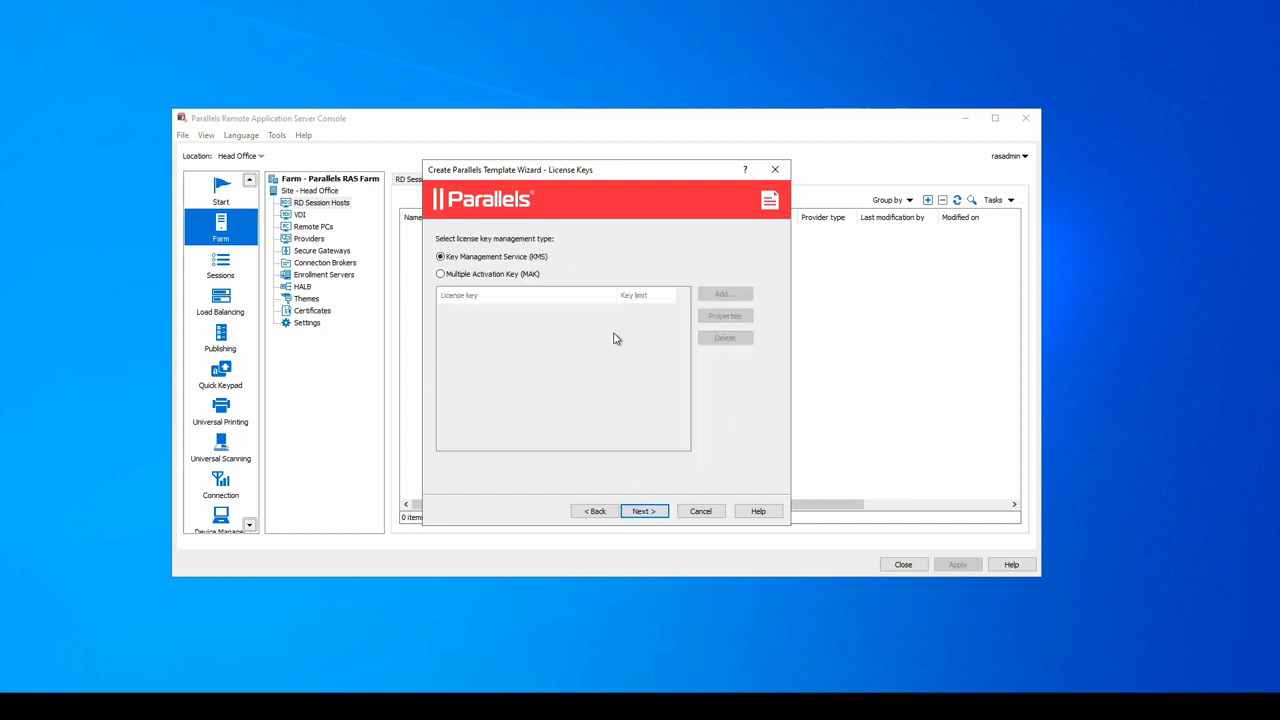
left_click(645, 512)
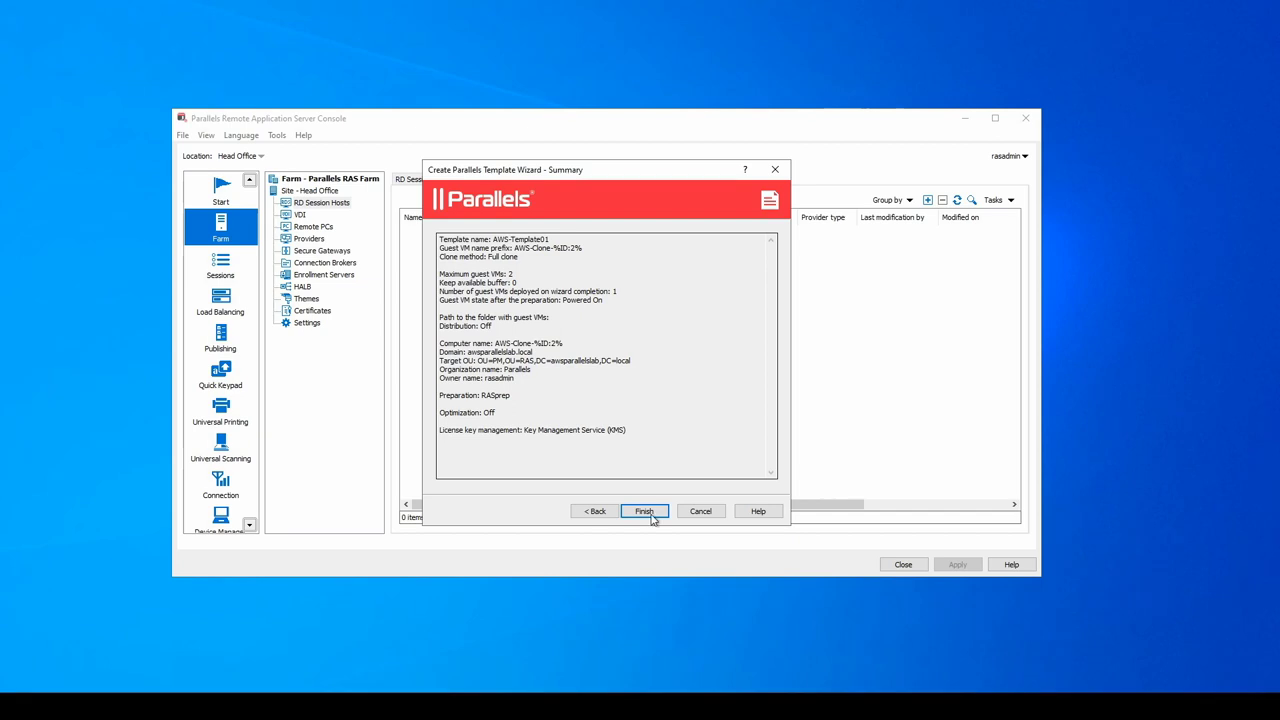
- Finish creating AWS-Template01 from the summary and apply the new settings to the farm
left_click(645, 511)
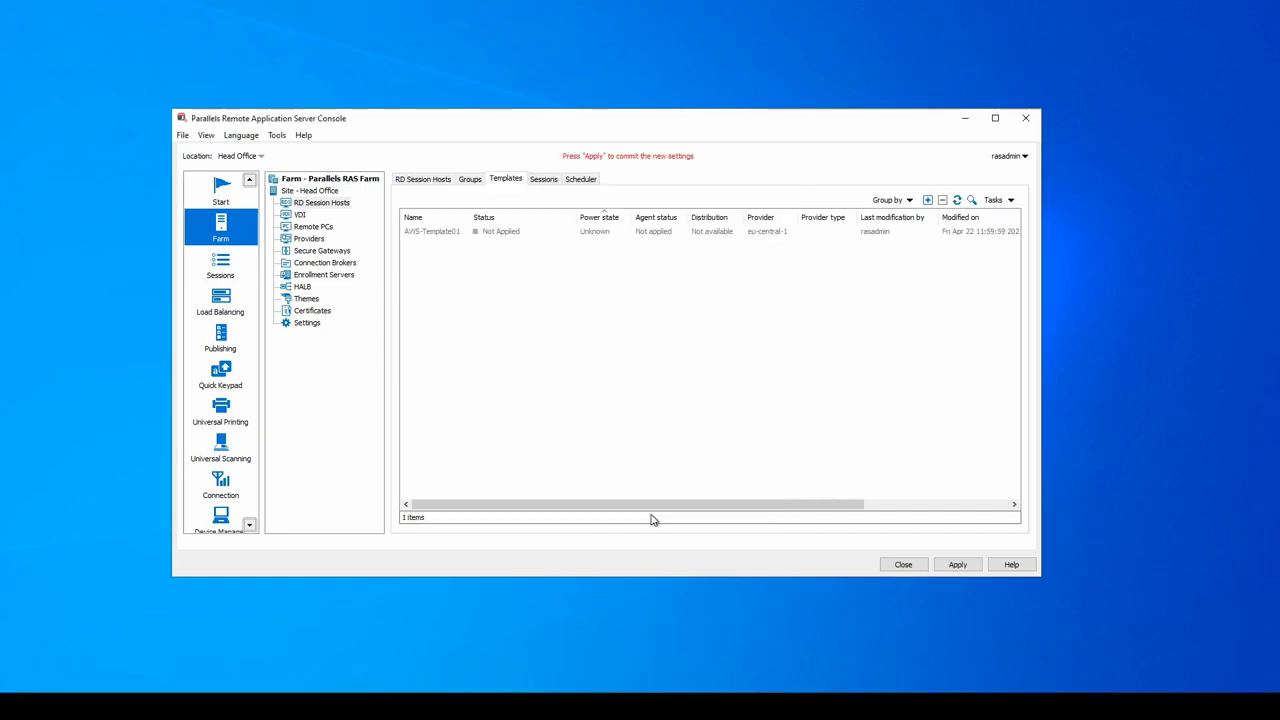
left_click(958, 565)
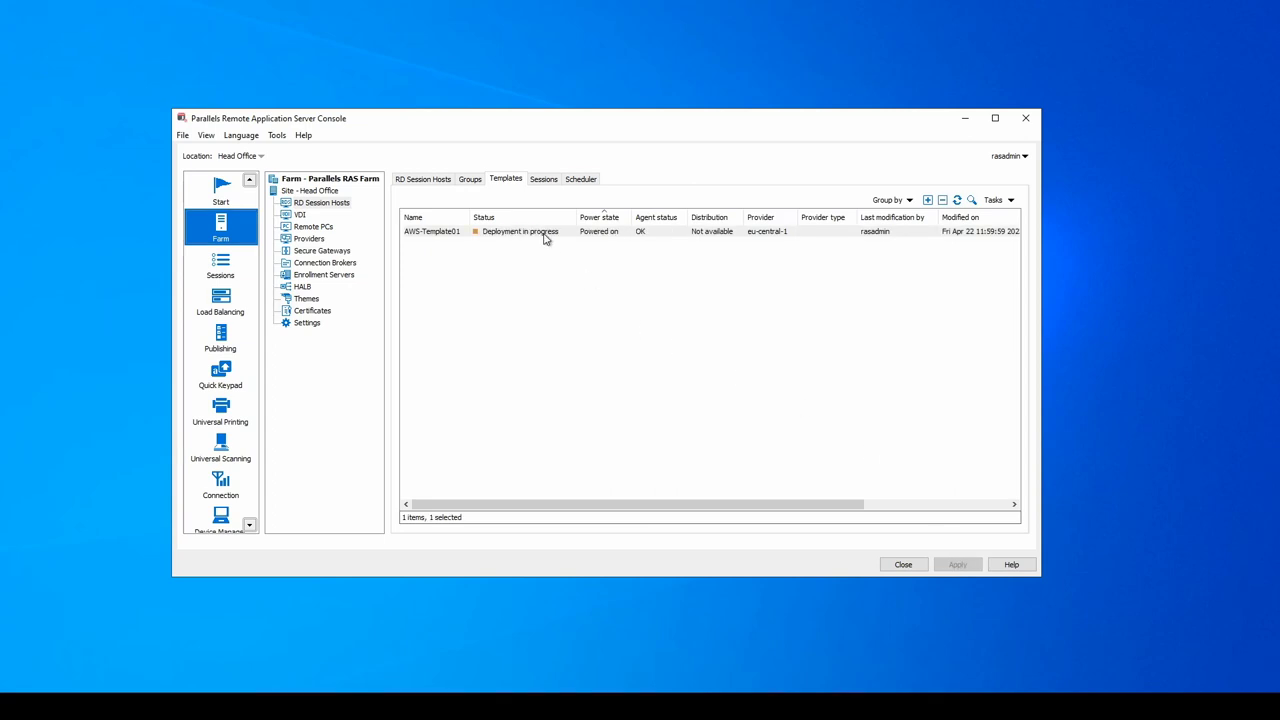
- Switch to the AWS EC2 console and check the cloned VM AWS-clone01-001 in the instances list
scroll(351, 289, "down", 1)
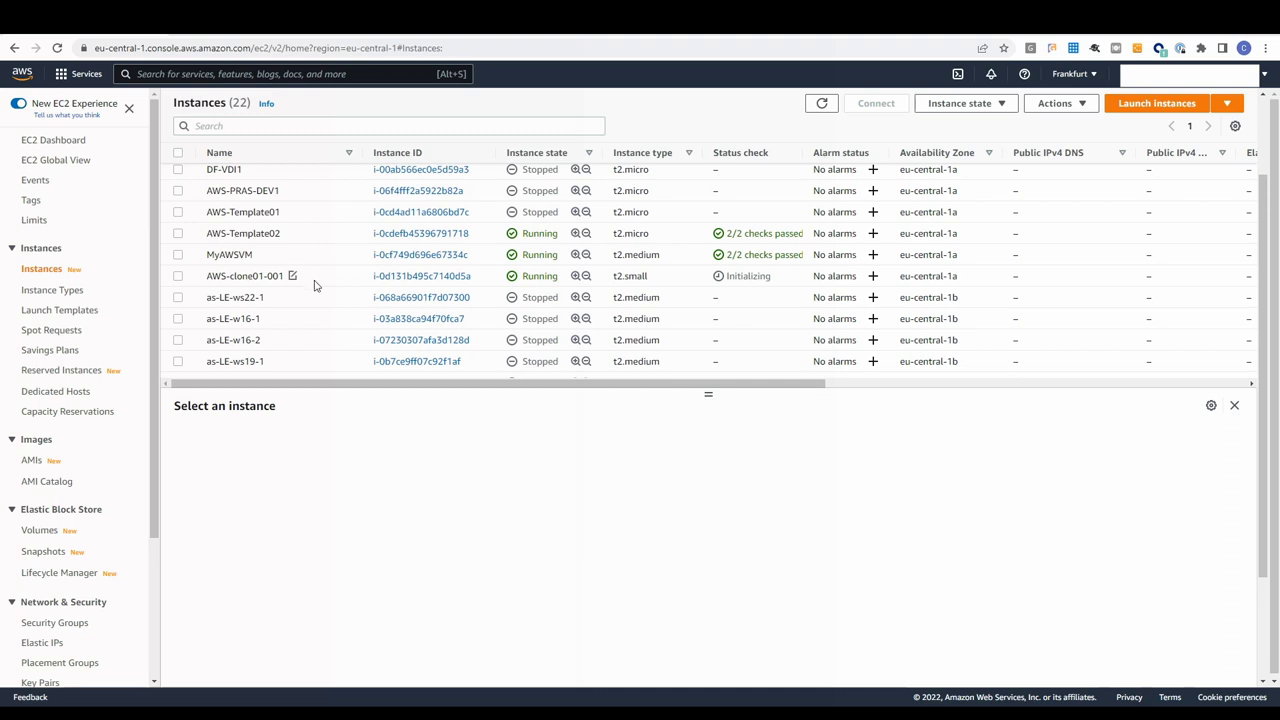
left_click(257, 287)
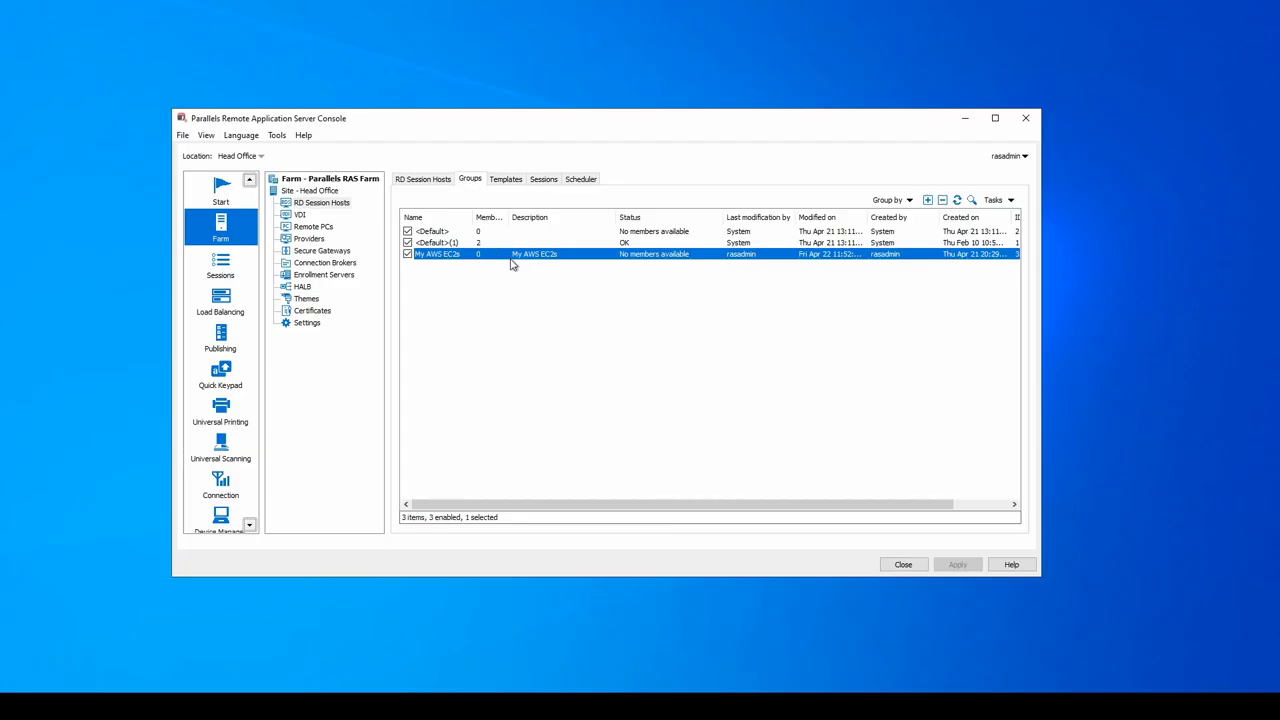
- Assign AWS-Template01 as the autoscale template of the My AWS EC2s group and apply the change
double_click(537, 256)
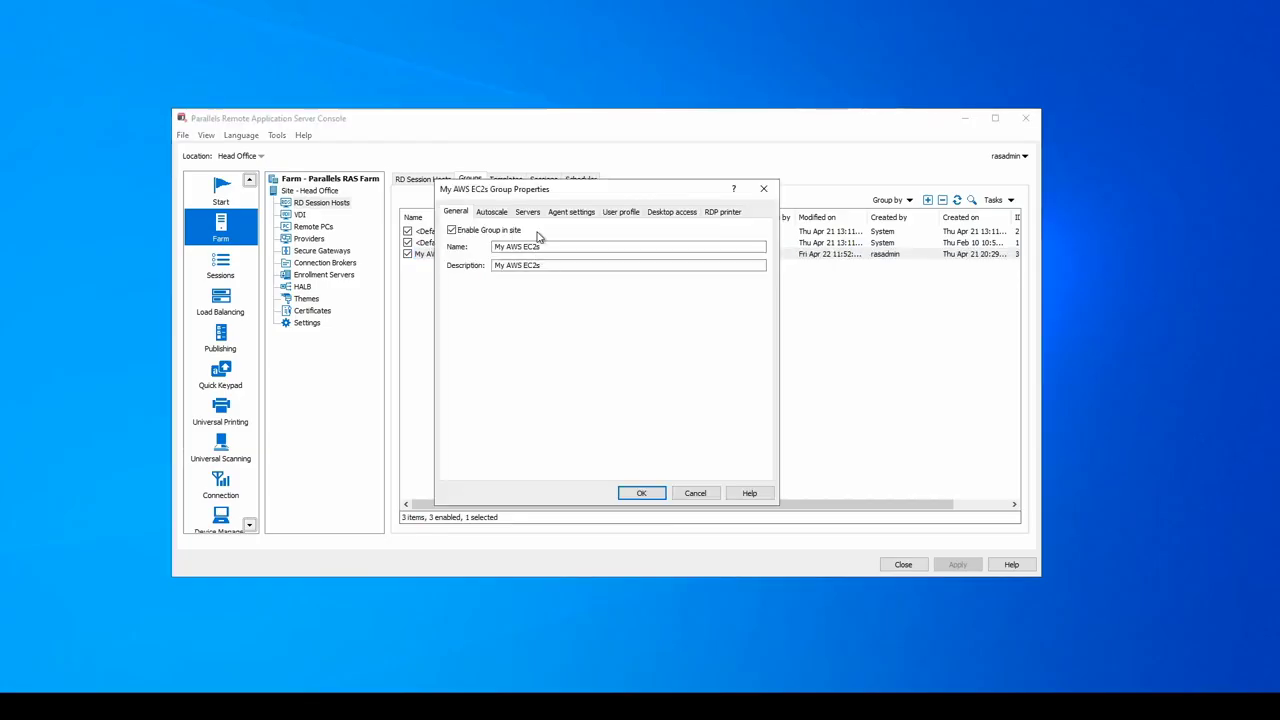
left_click(502, 216)
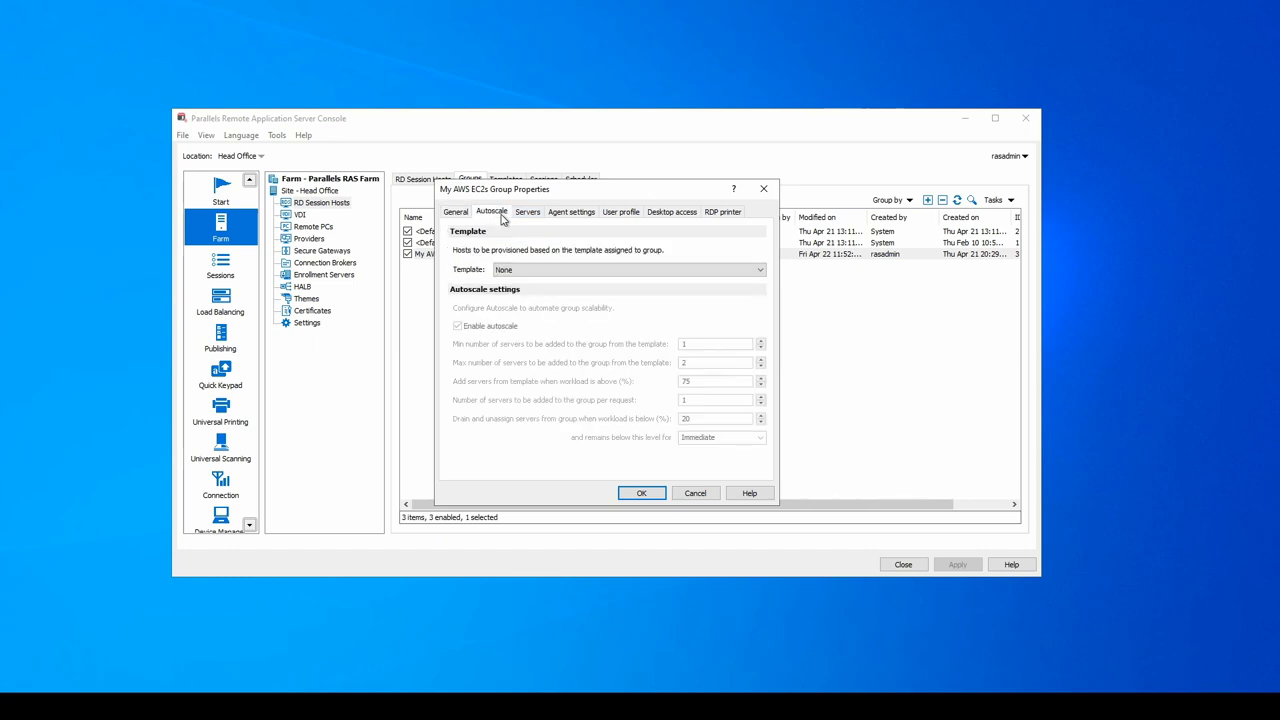
left_click(528, 271)
left_click(538, 290)
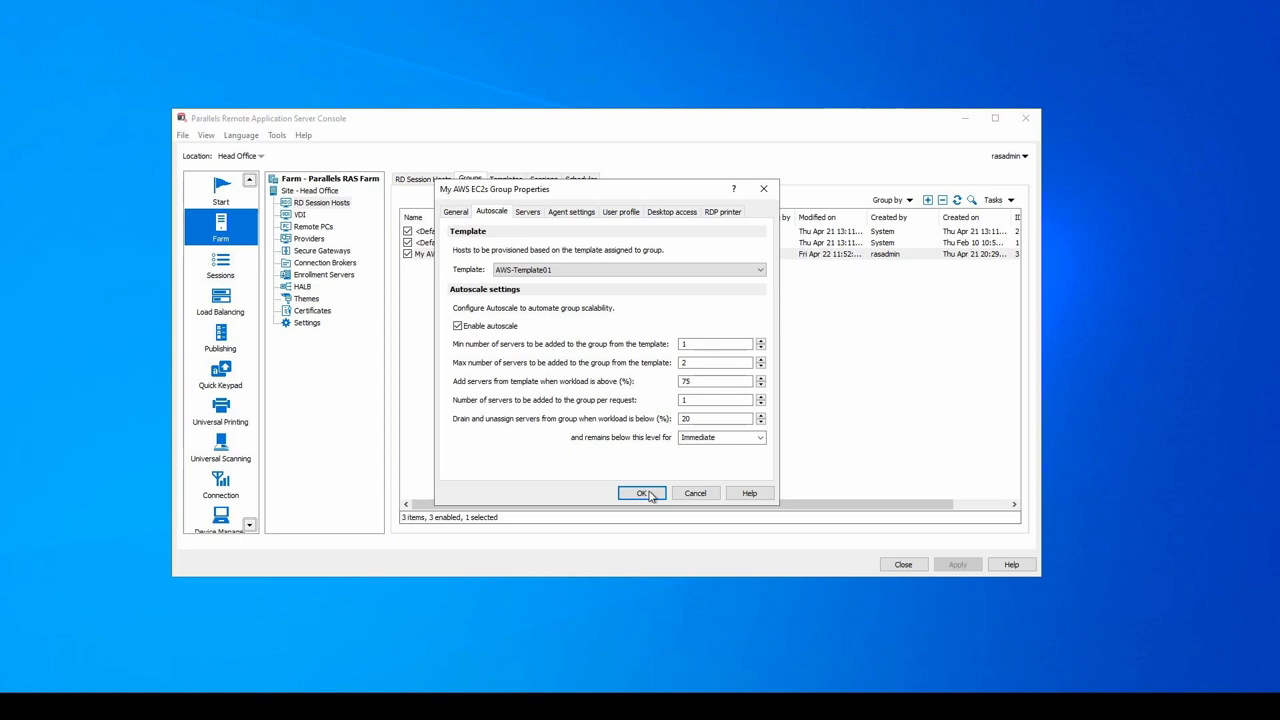
left_click(648, 493)
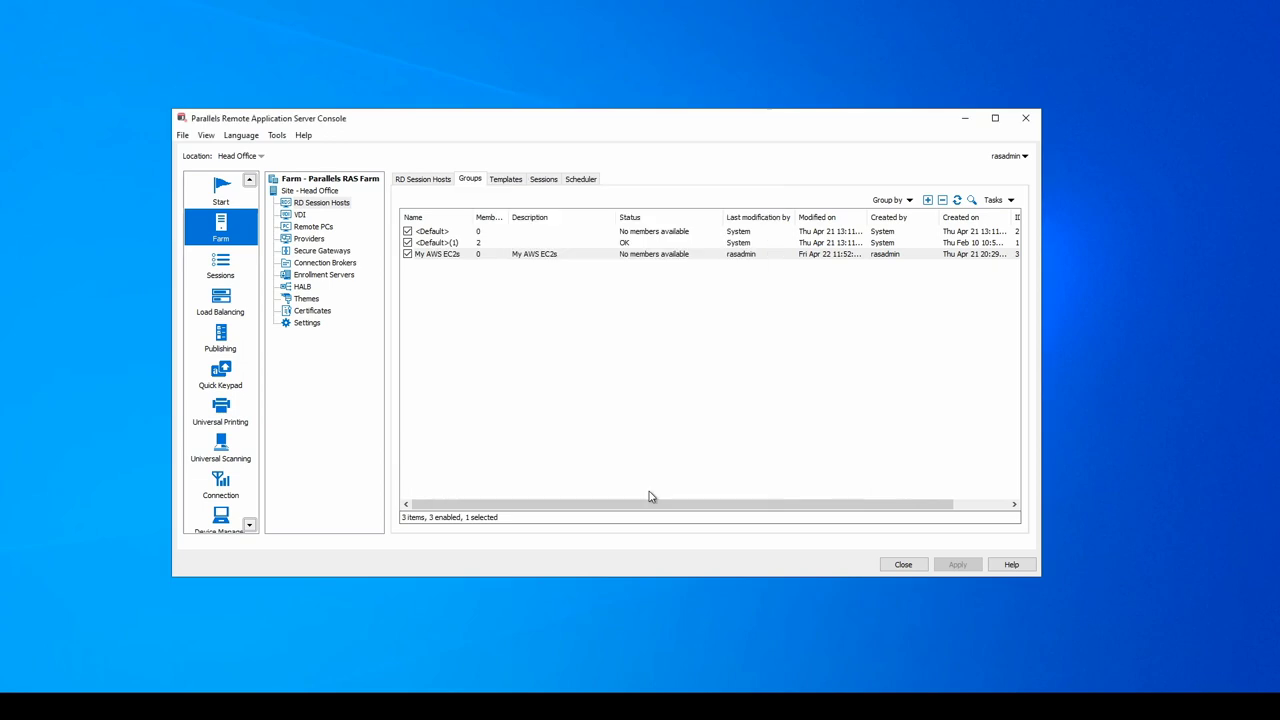
left_click(959, 565)
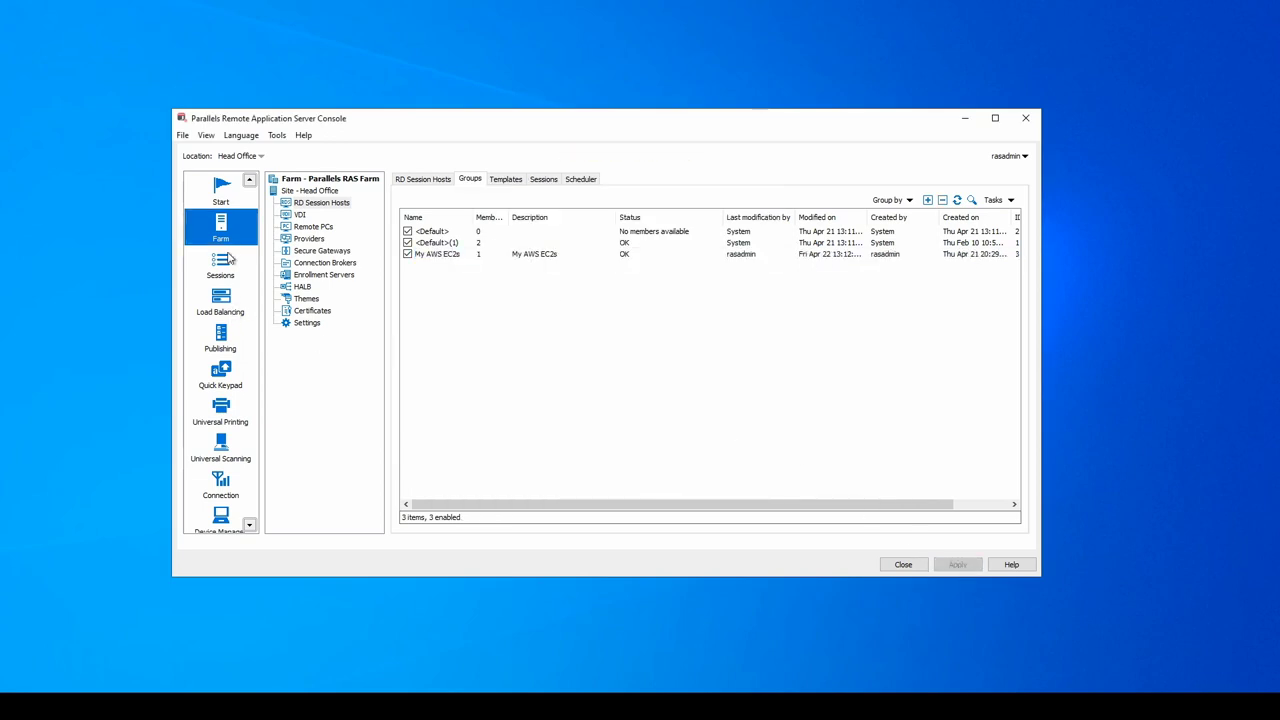
- Start publishing a new desktop resource of the RD Session Host Desktop type
left_click(230, 334)
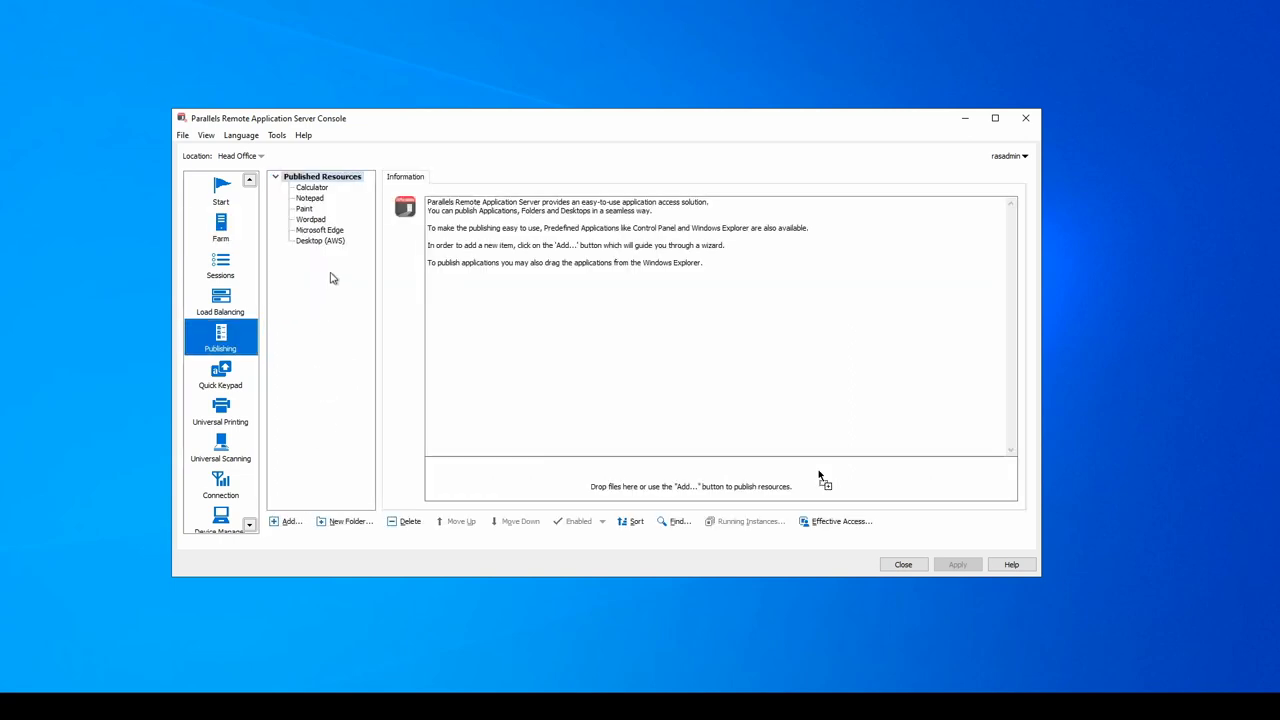
left_click(289, 522)
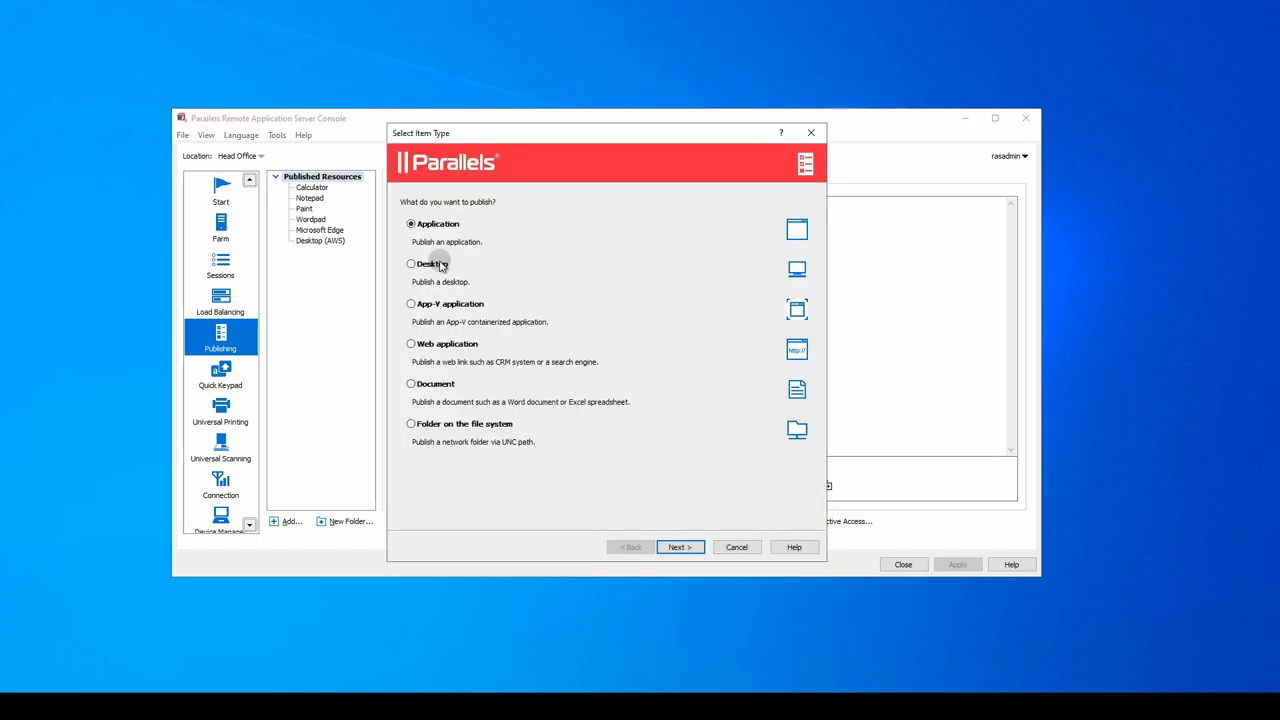
left_click(435, 263)
left_click(680, 547)
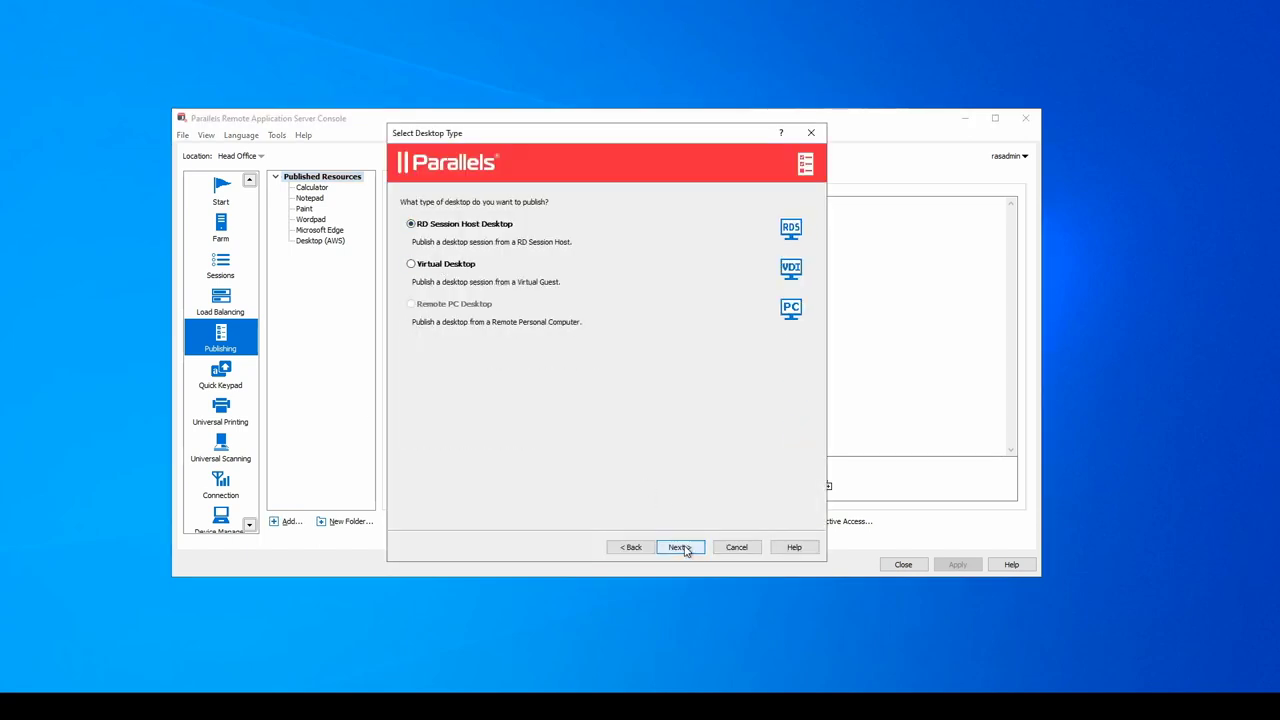
left_click(680, 547)
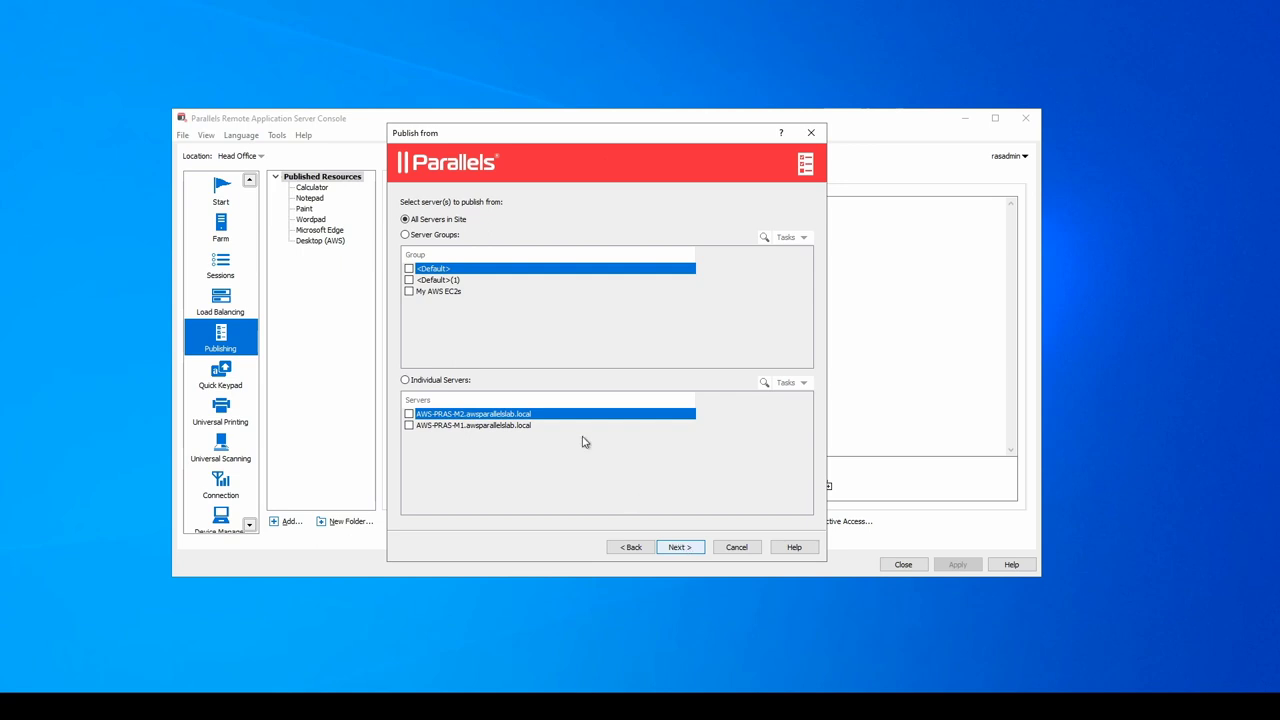
- Publish the desktop from the My AWS EC2s server group and continue to the desktop details
left_click(405, 235)
left_click(409, 292)
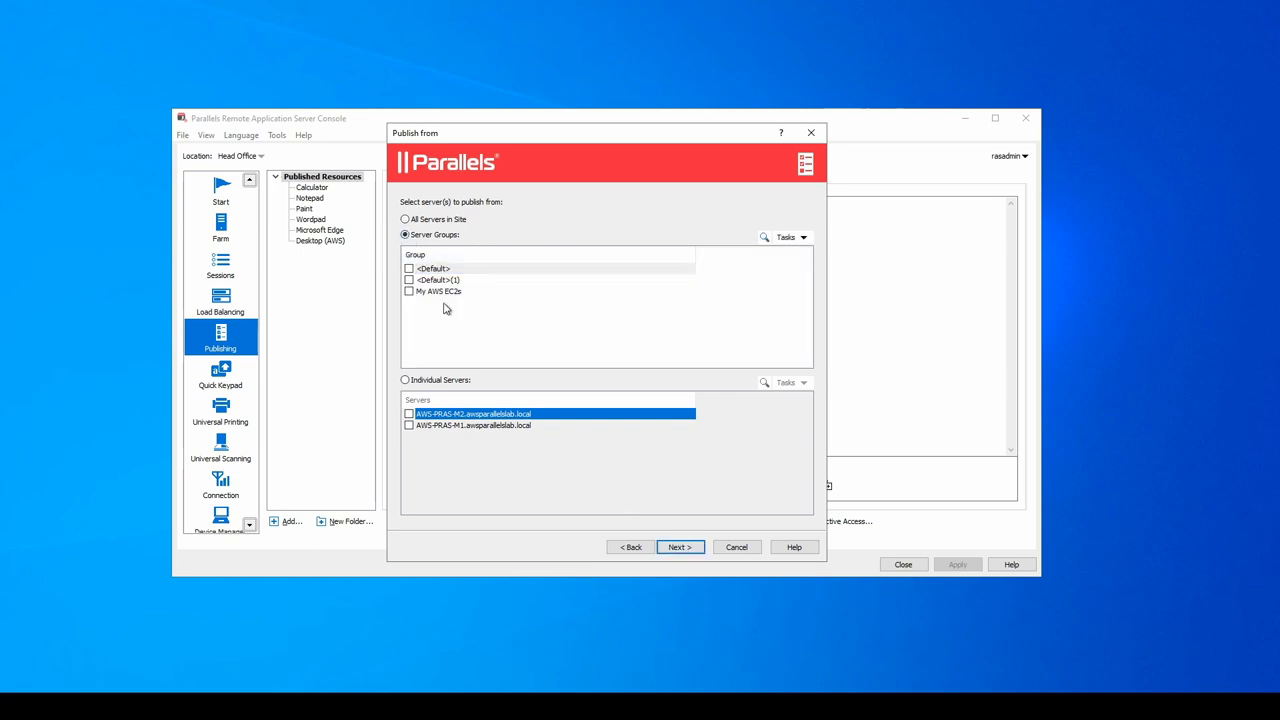
left_click(680, 547)
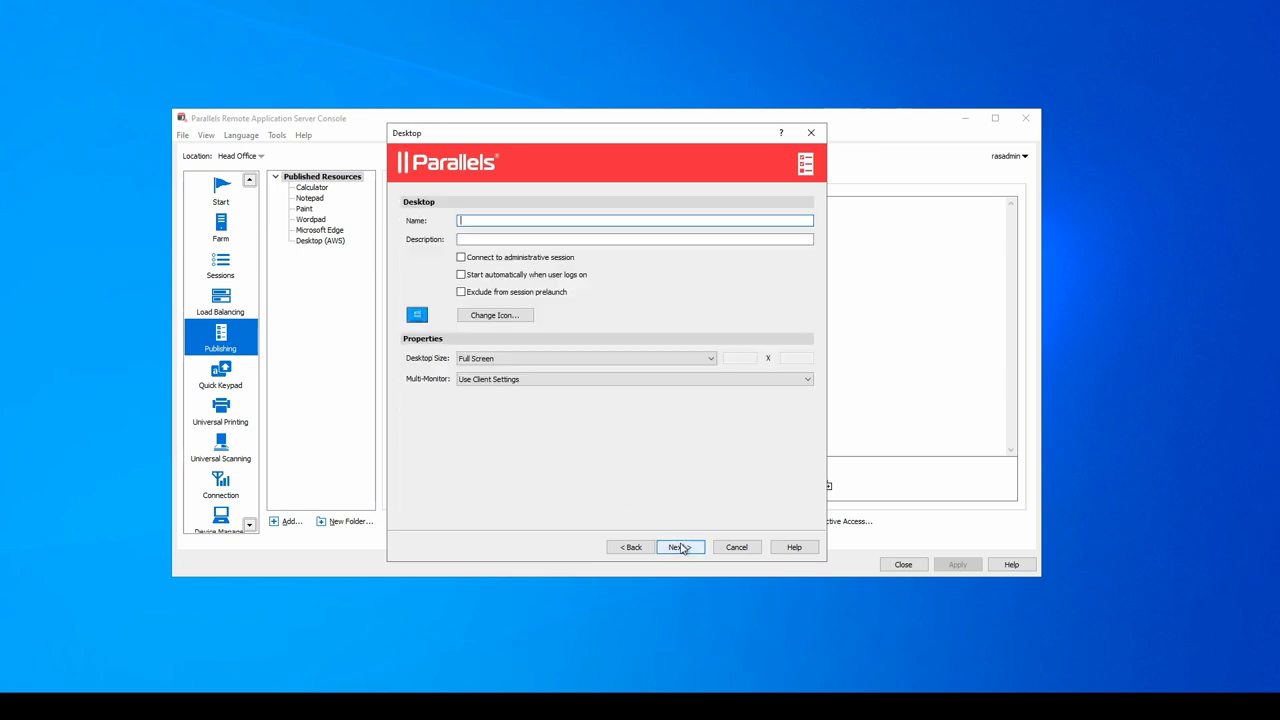
- Name the published desktop Windows Desktop, keep its initial status Enabled, and apply the new settings
type("Windows Desktop")
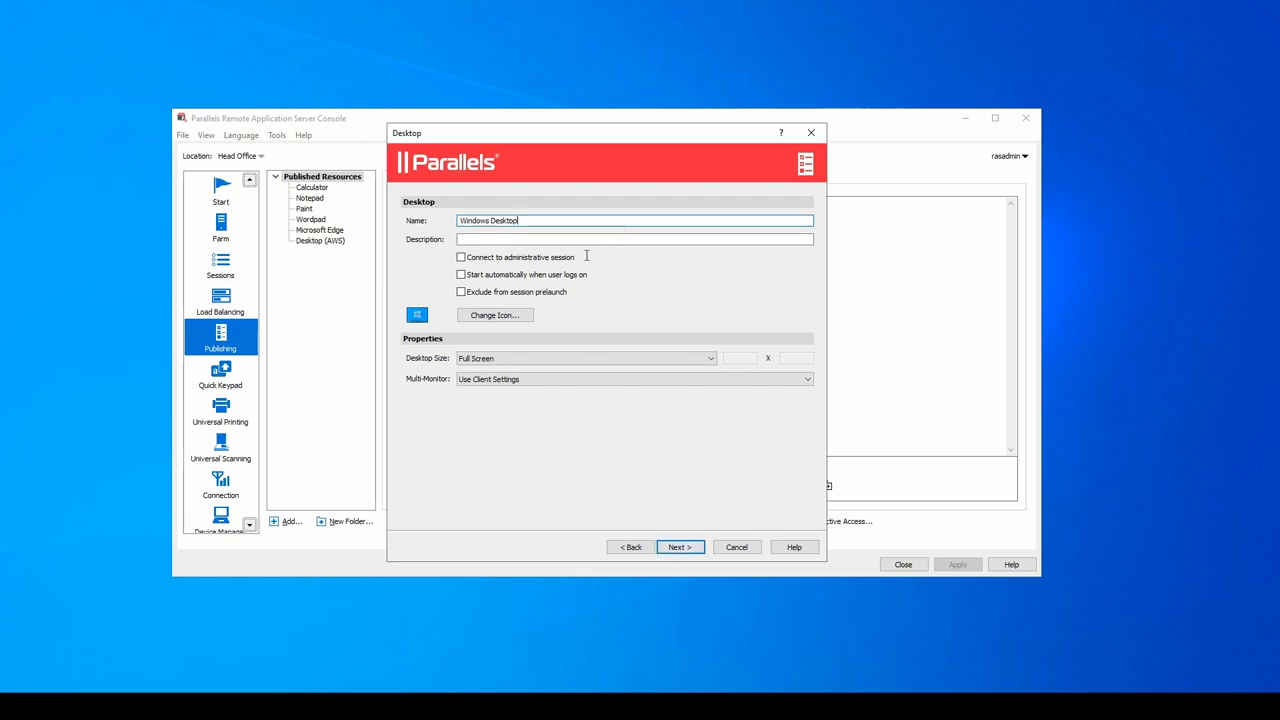
left_click(680, 547)
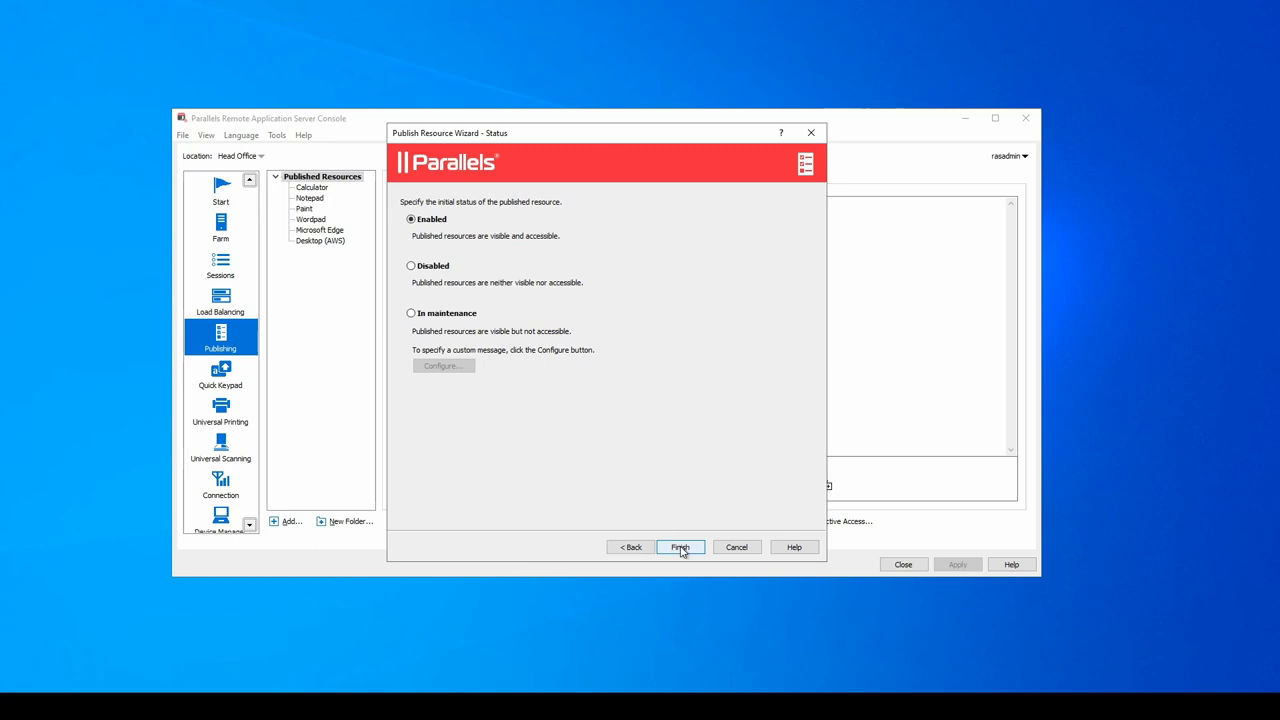
left_click(680, 547)
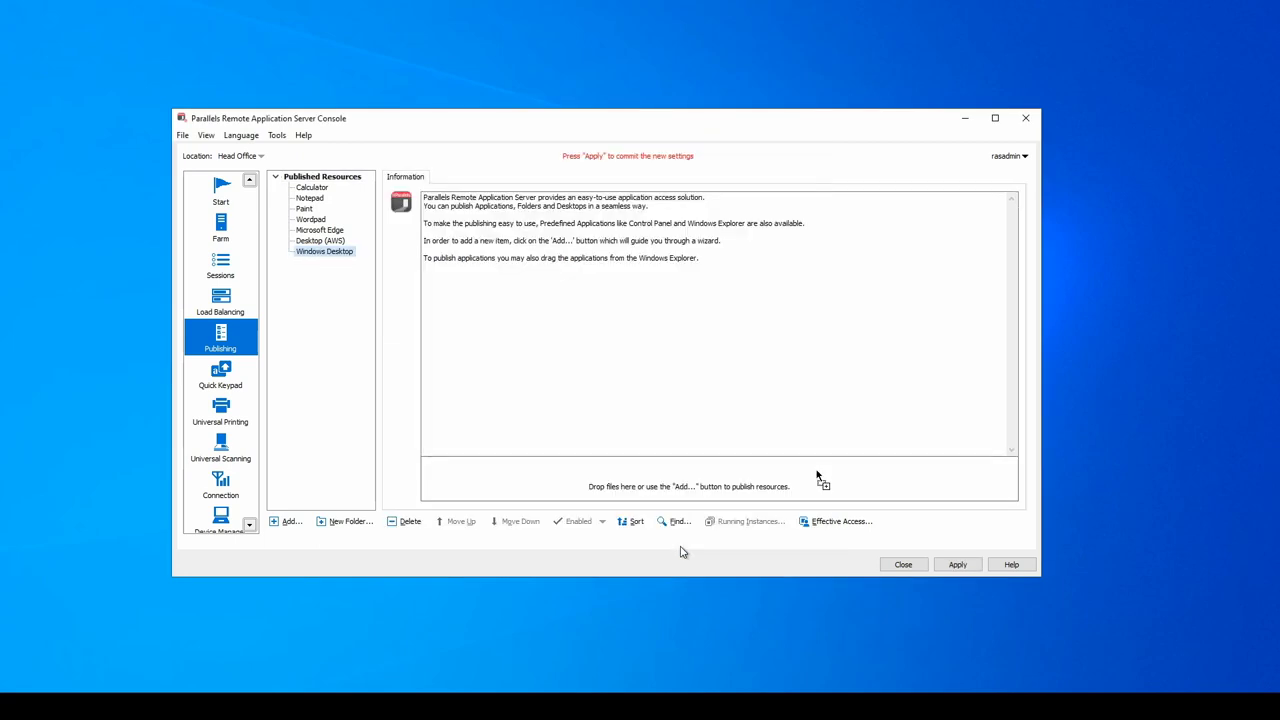
left_click(957, 565)
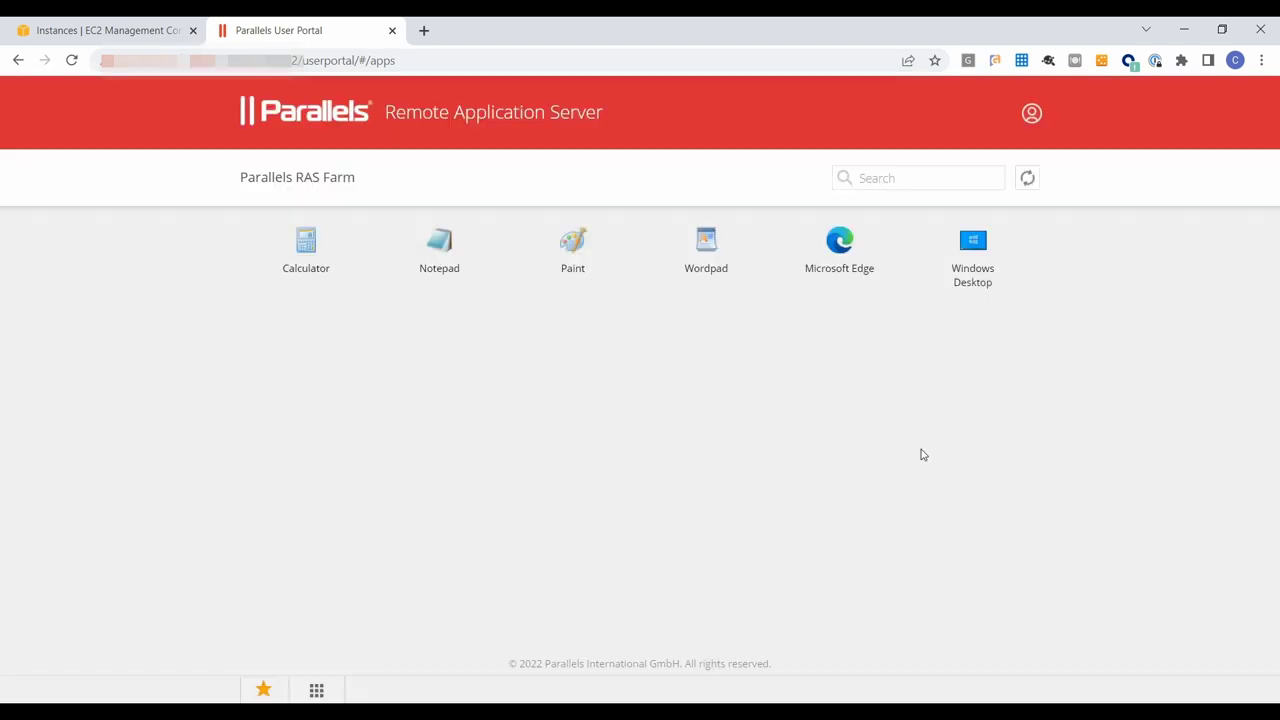
- Switch to the Parallels User Portal and open the published Windows Desktop in the browser
right_click(976, 273)
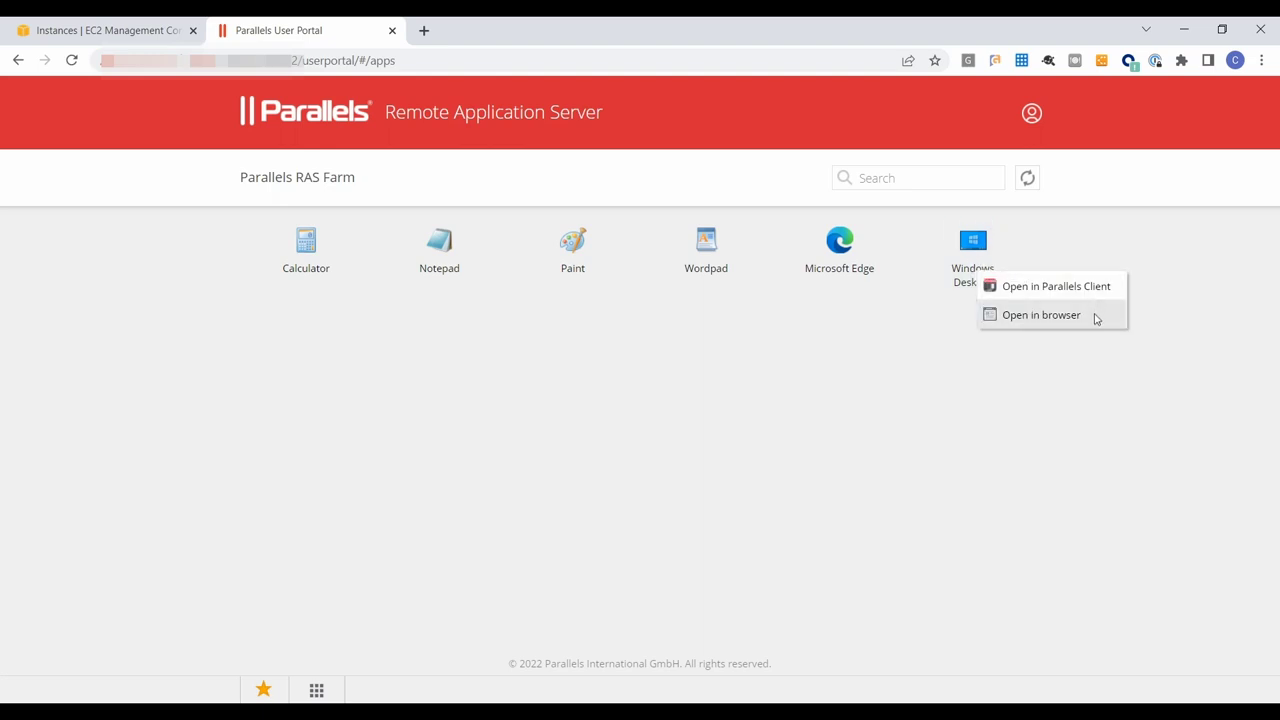
left_click(1094, 315)
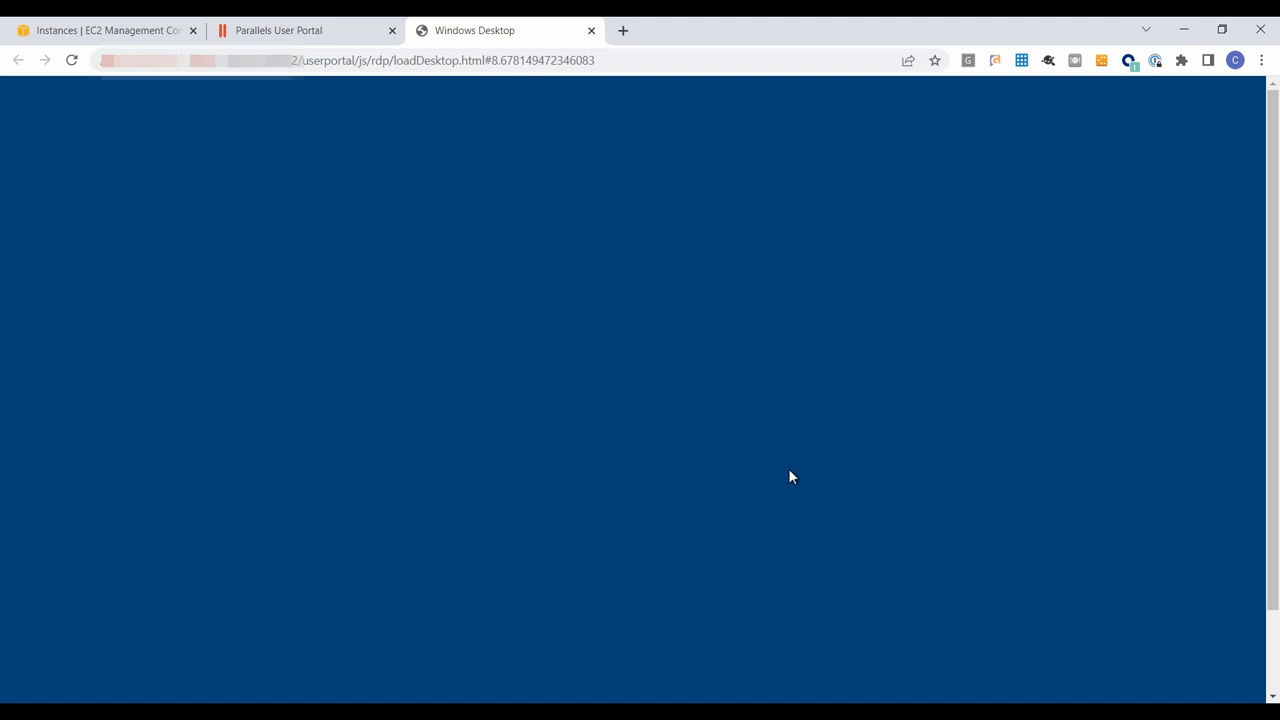